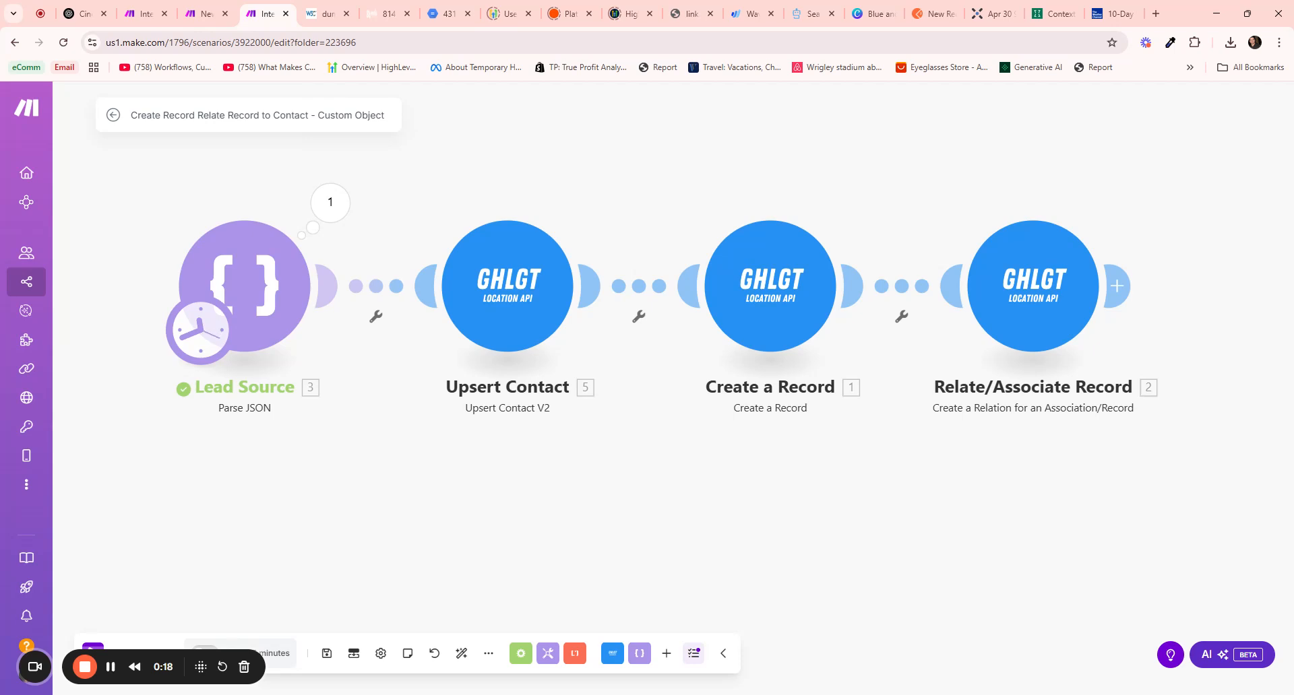
Switch to the GoHighLevel tab showing the contacts list of 75 records
{"action": "left_click", "coordinate": [387, 14]}
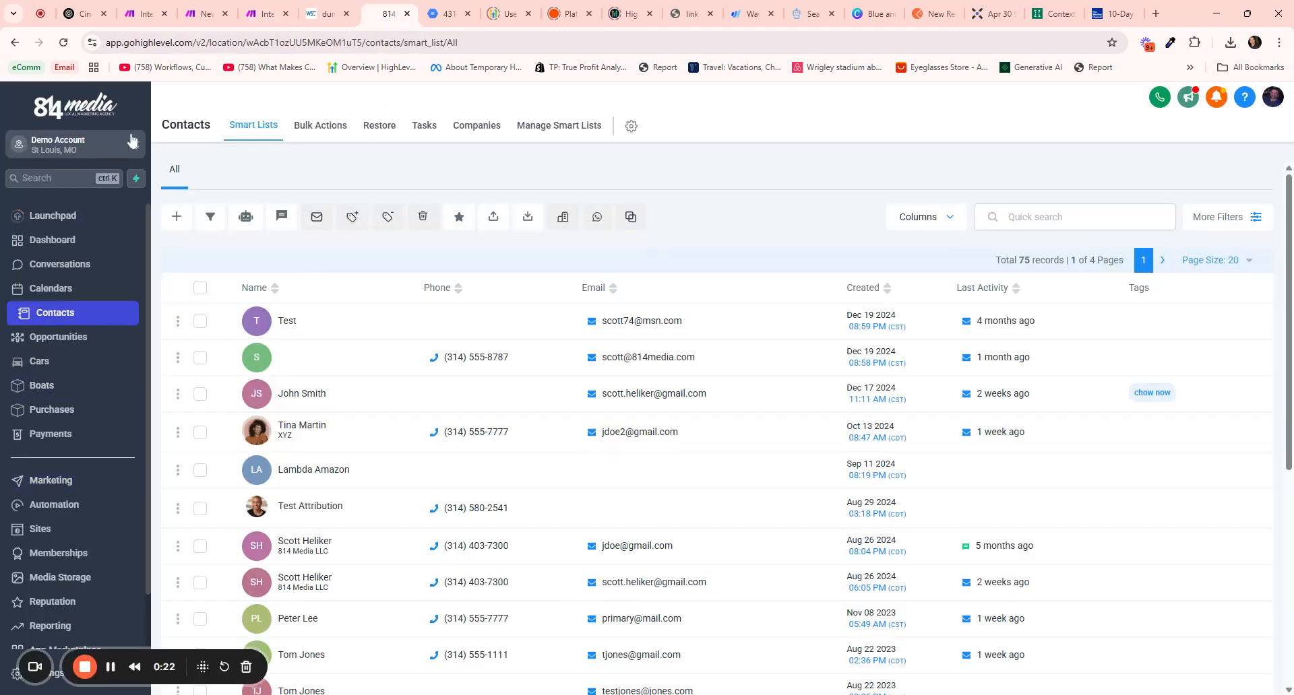
Review the Cars, Boats and Purchases custom objects in GoHighLevel settings, then return to Make
{"action": "left_click", "coordinate": [116, 151]}
{"action": "scroll", "coordinate": [78, 586], "scroll_direction": "down", "scroll_amount": 2}
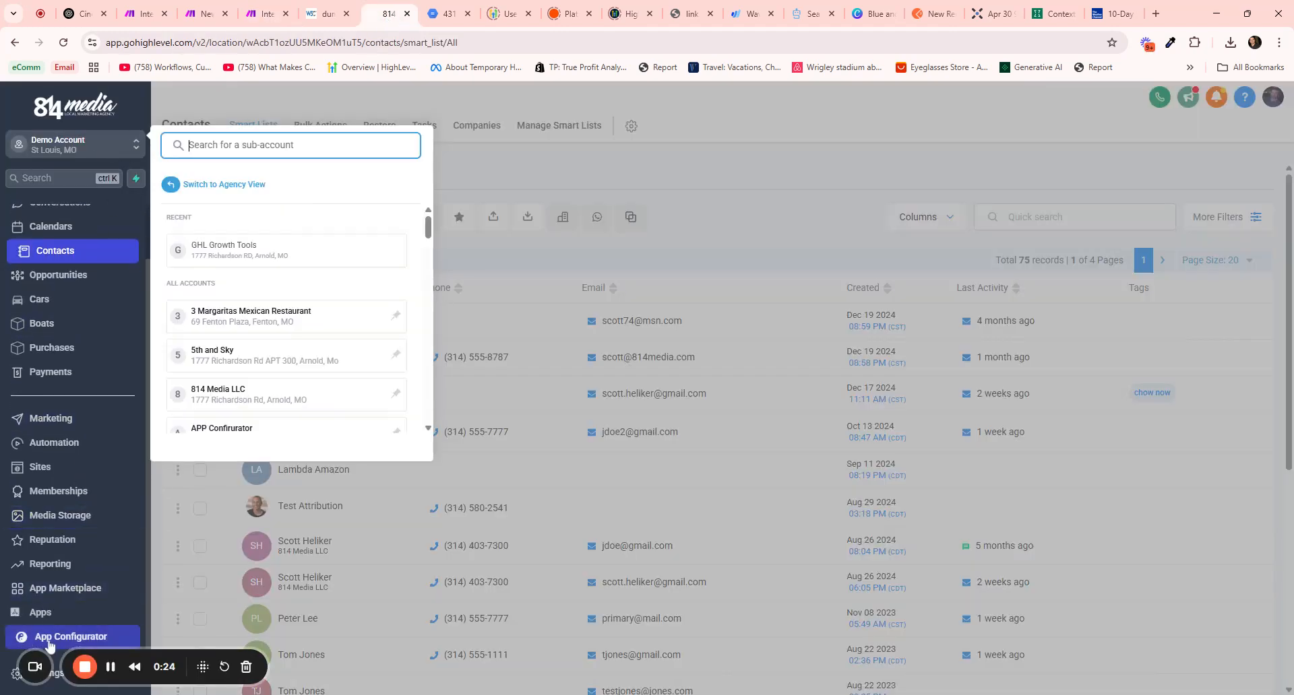
{"action": "left_click_drag", "start_coordinate": [162, 664], "coordinate": [577, 644]}
{"action": "left_click", "coordinate": [47, 673]}
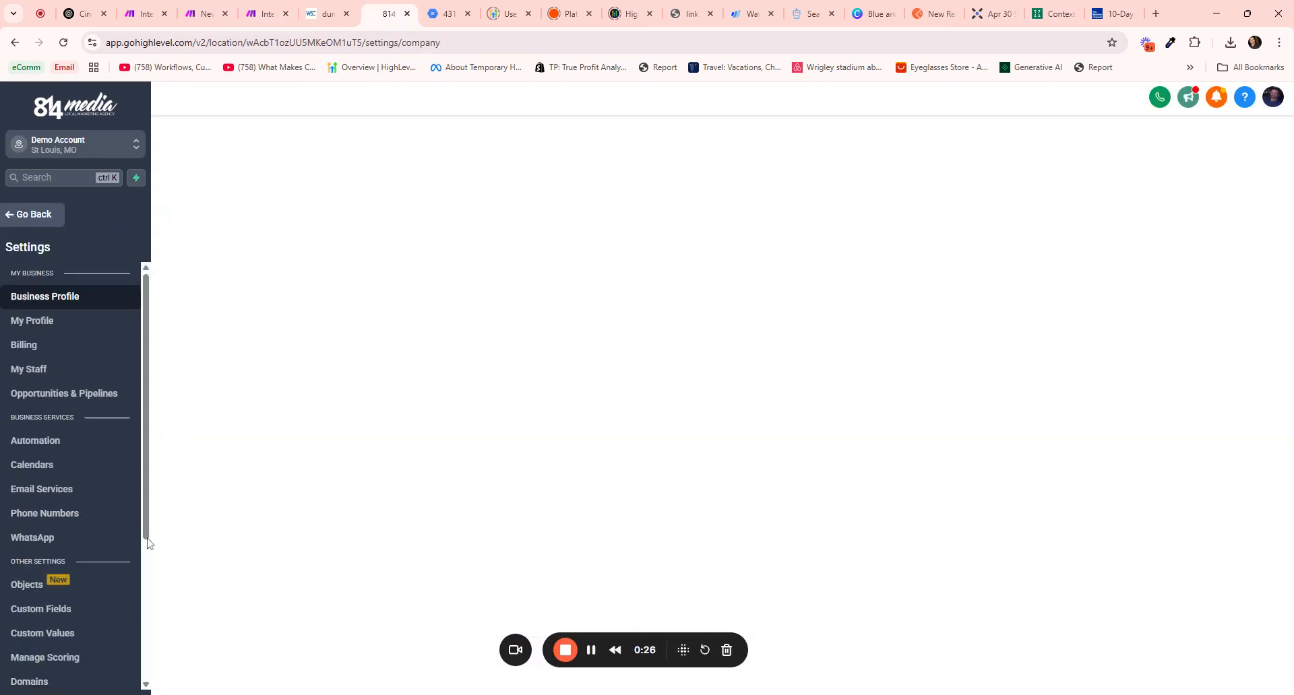
{"action": "scroll", "coordinate": [57, 345], "scroll_direction": "down", "scroll_amount": 2}
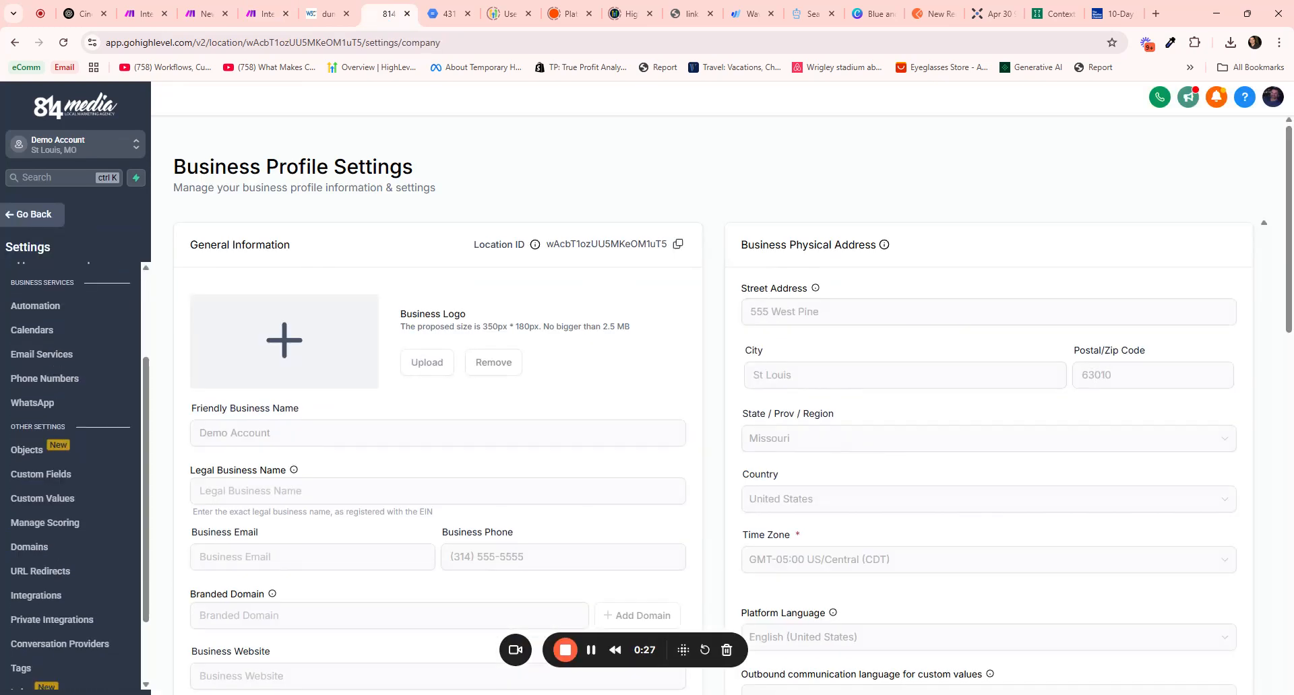
{"action": "left_click", "coordinate": [41, 474]}
{"action": "left_click", "coordinate": [35, 456]}
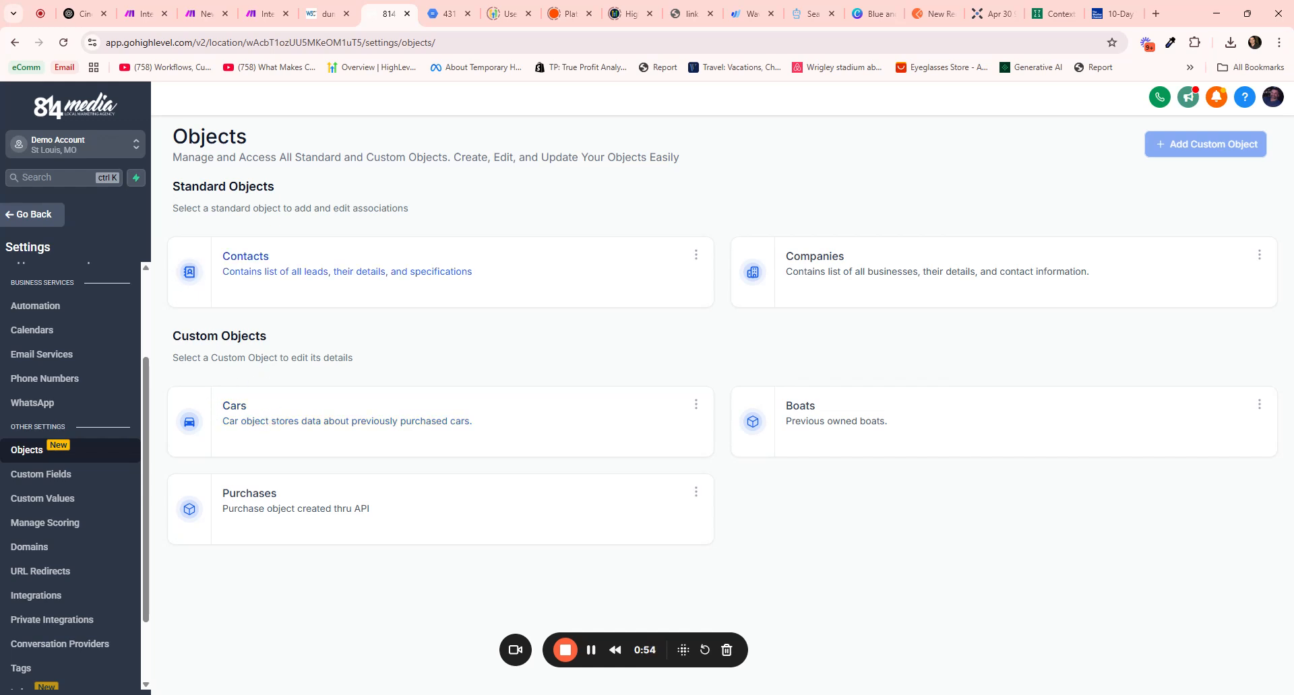
{"action": "left_click", "coordinate": [35, 215]}
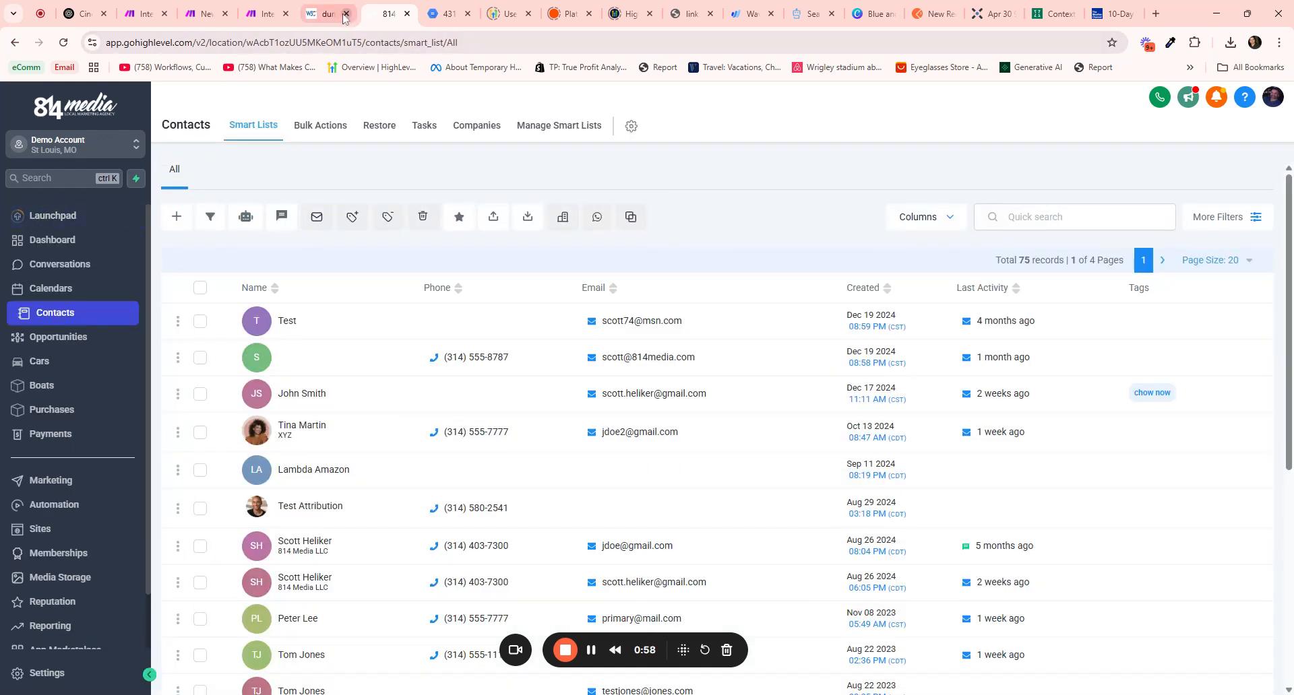
{"action": "left_click", "coordinate": [268, 16]}
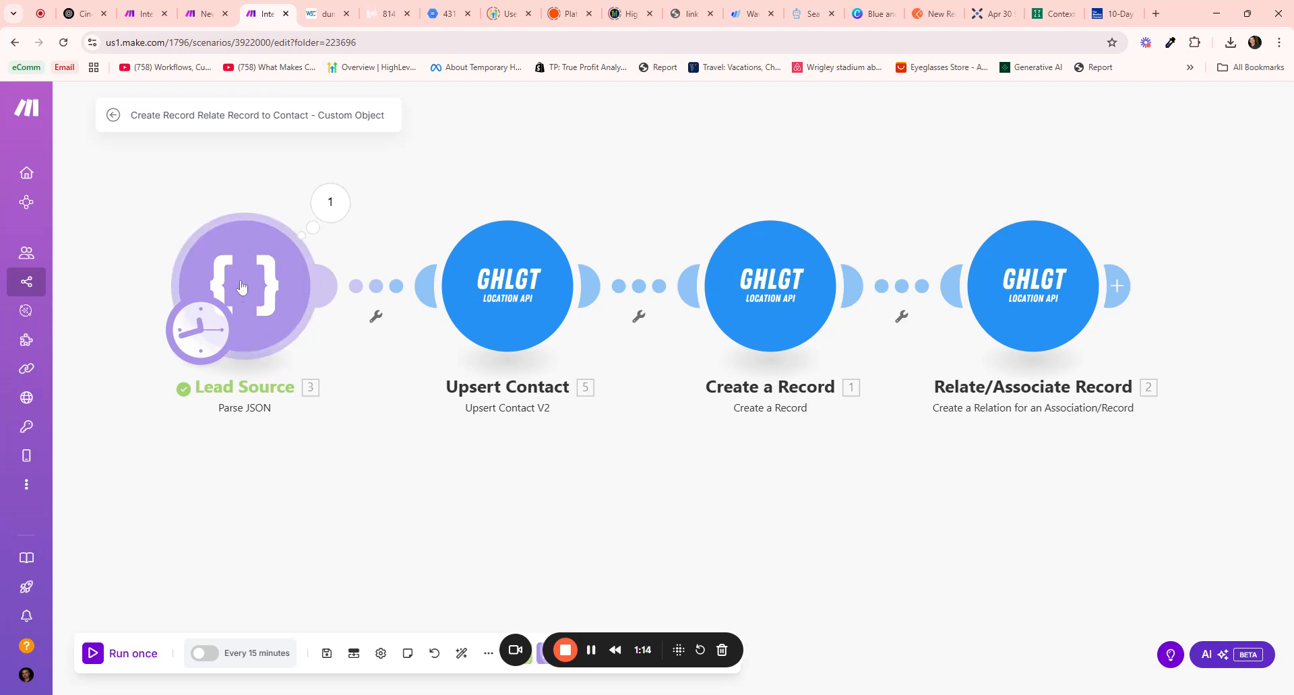
{"action": "left_click", "coordinate": [330, 202]}
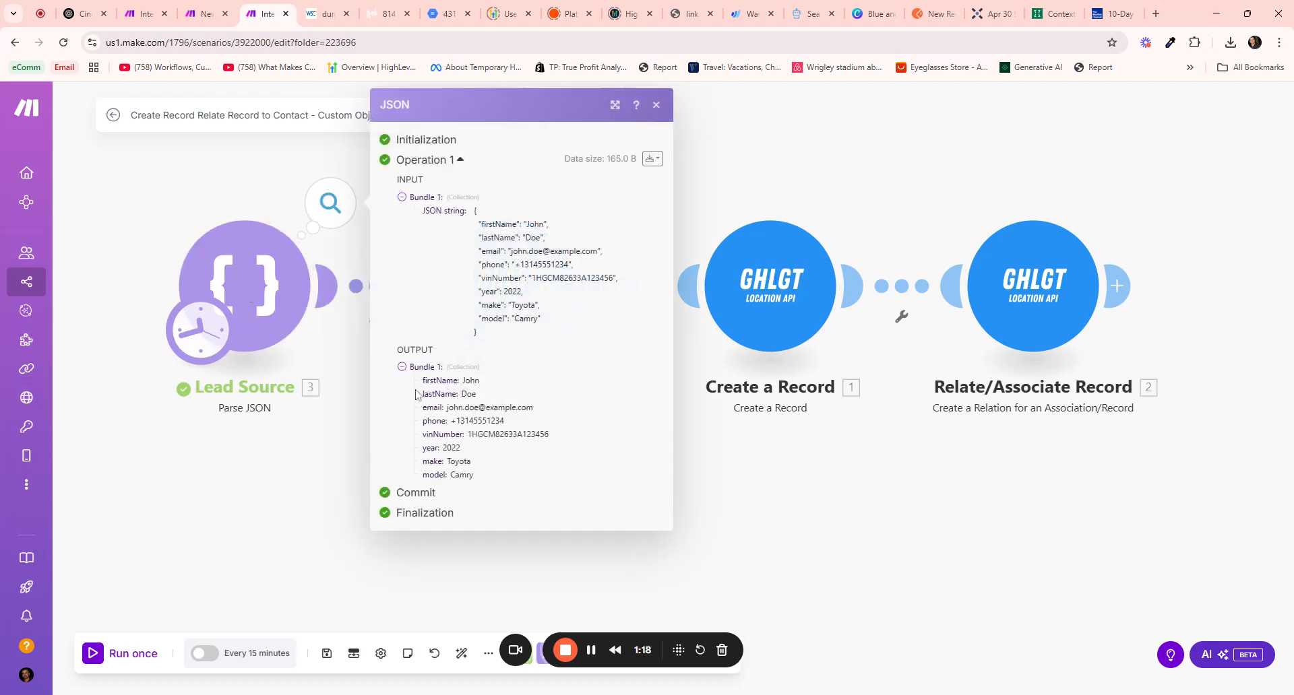
{"action": "left_click_drag", "start_coordinate": [423, 381], "coordinate": [504, 421]}
{"action": "left_click", "coordinate": [504, 422]}
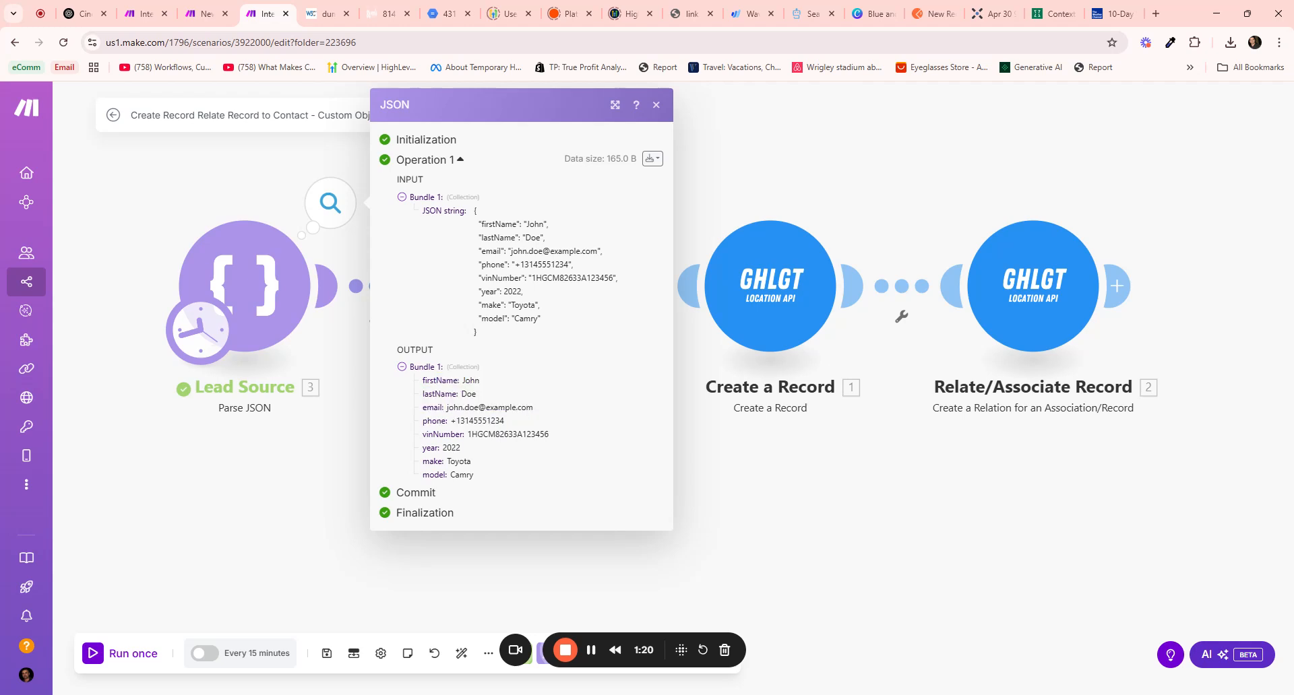
{"action": "left_click_drag", "start_coordinate": [423, 448], "coordinate": [471, 500]}
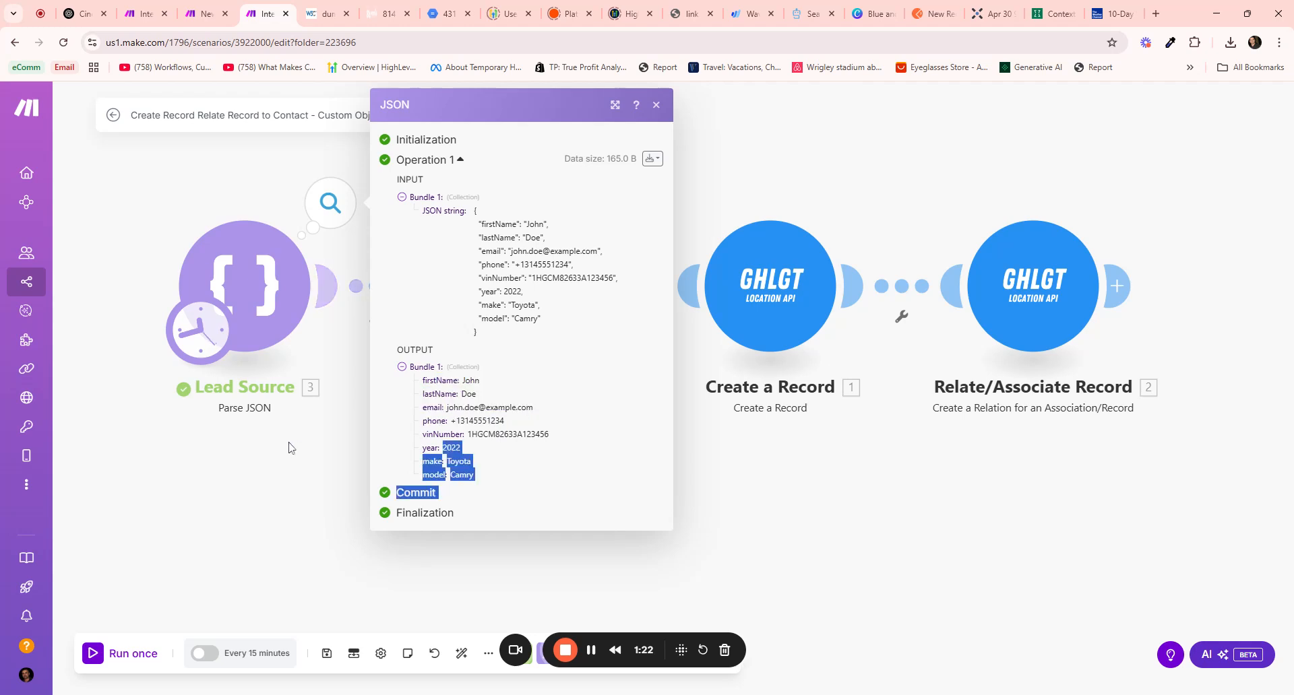
{"action": "left_click", "coordinate": [167, 306]}
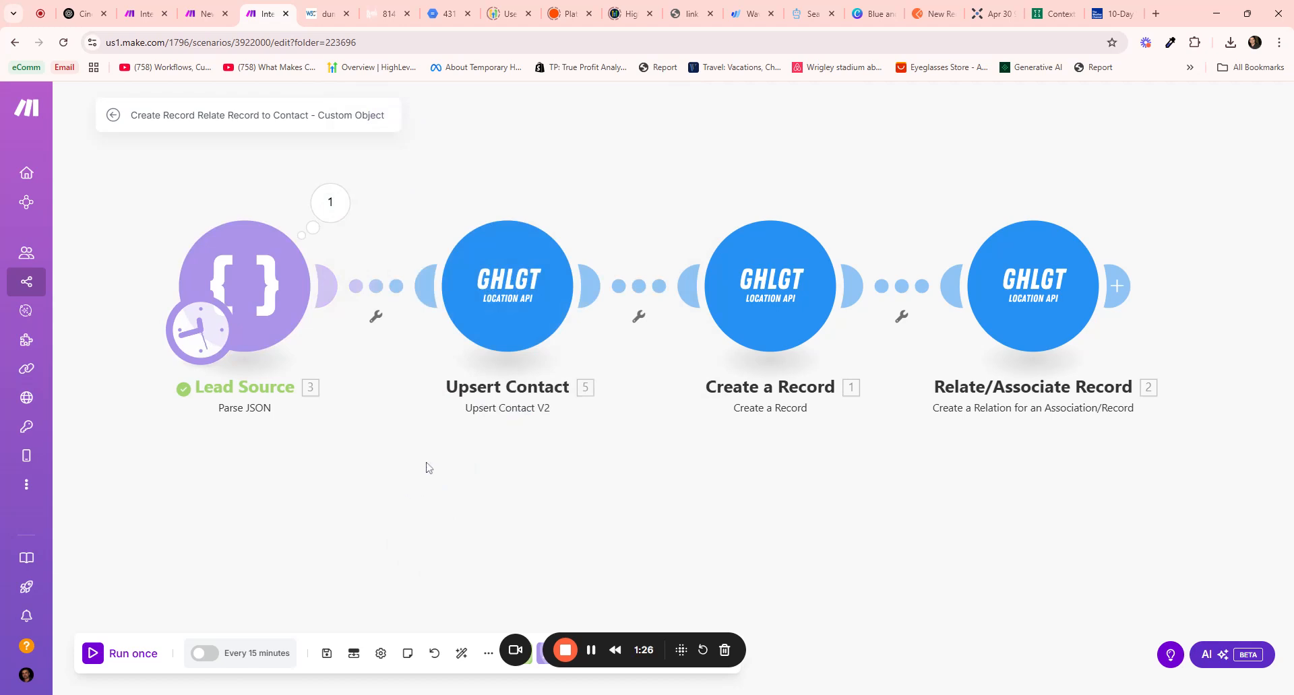
{"action": "left_click", "coordinate": [489, 321]}
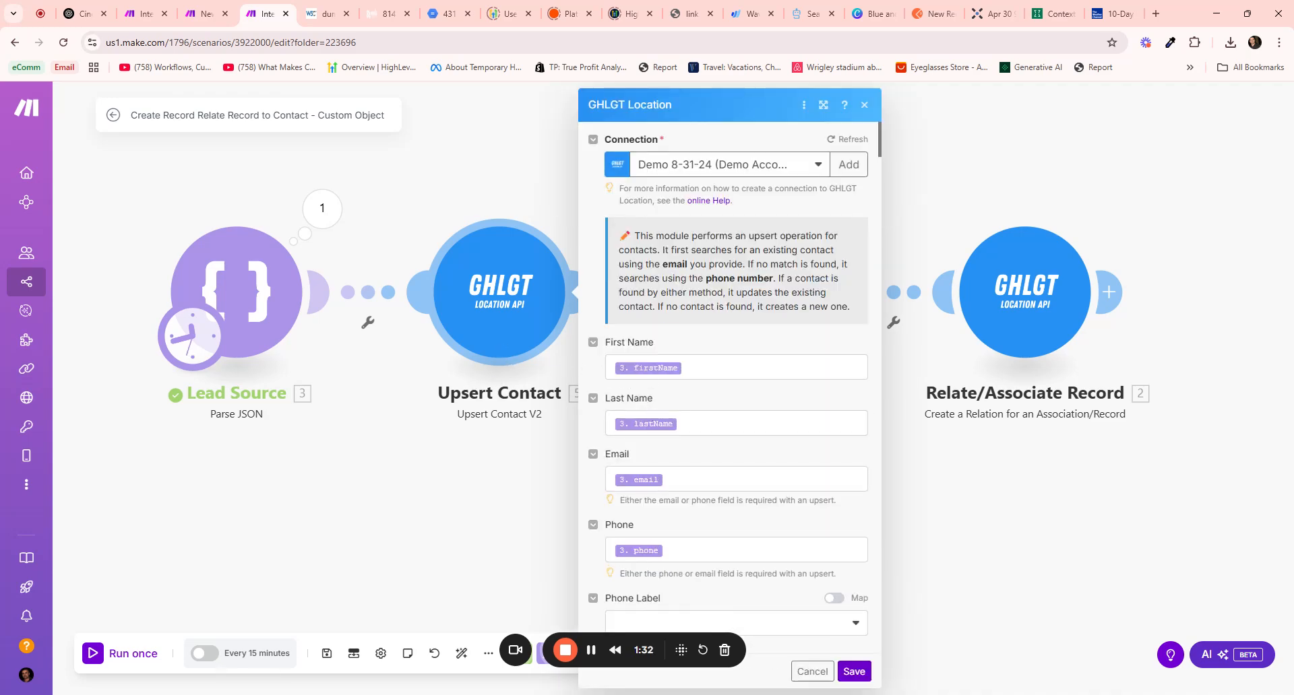
{"action": "scroll", "coordinate": [726, 456], "scroll_direction": "down", "scroll_amount": 1}
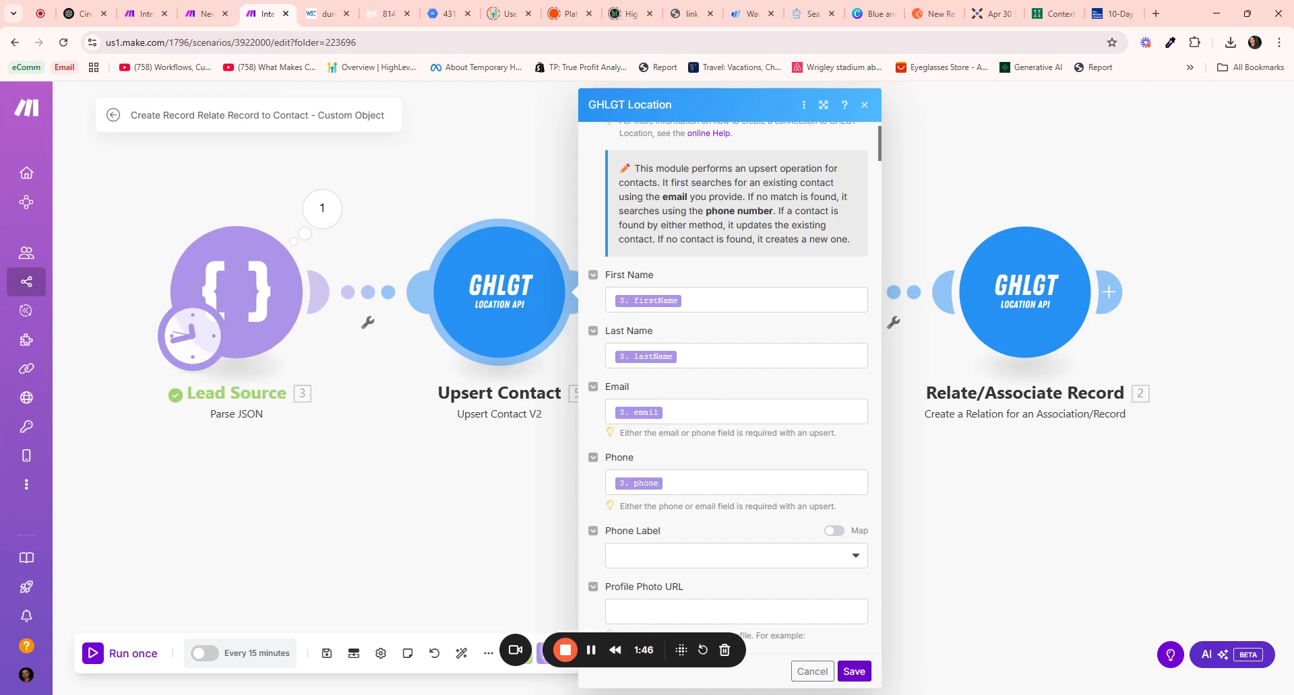
{"action": "left_click", "coordinate": [424, 480]}
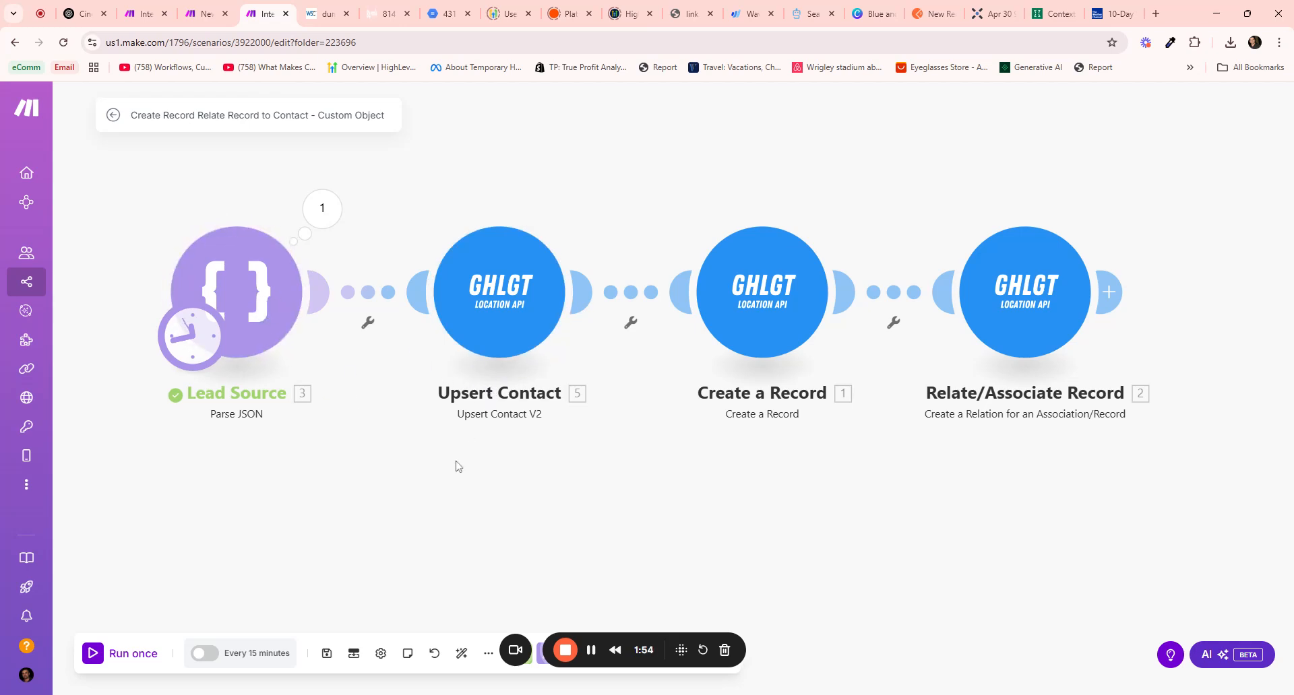
{"action": "scroll", "coordinate": [538, 464], "scroll_direction": "down", "scroll_amount": 2}
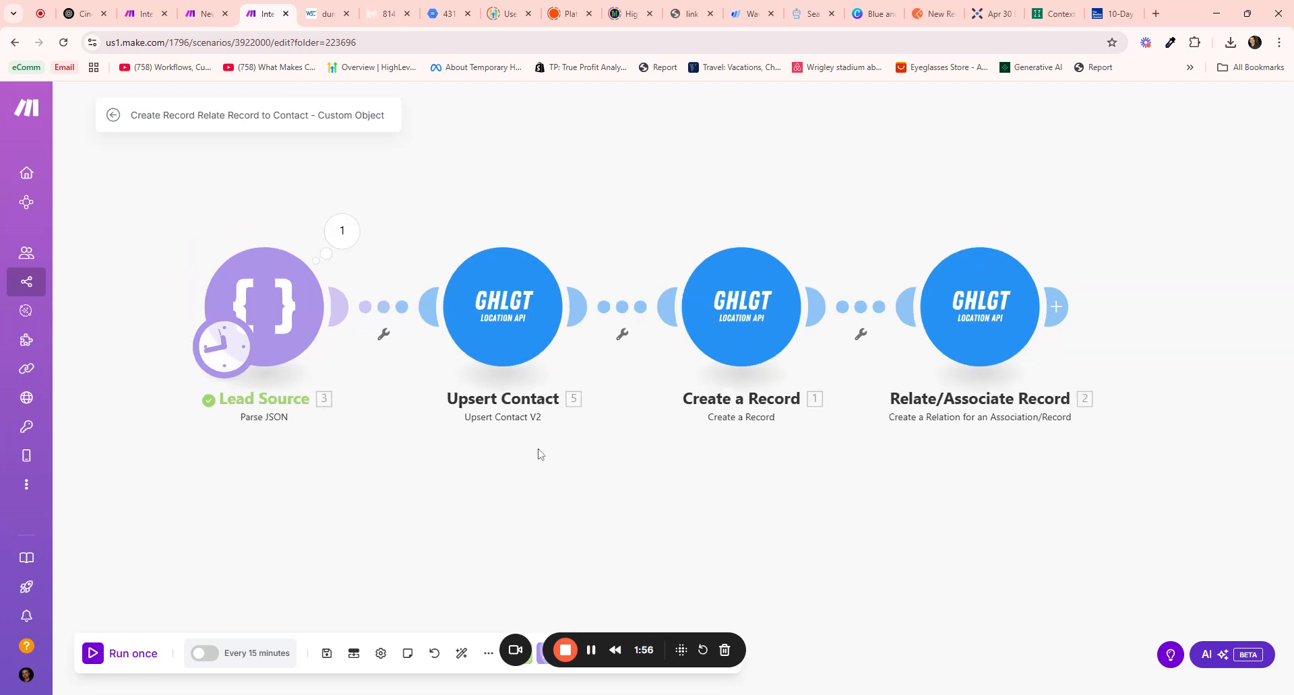
{"action": "left_click_drag", "start_coordinate": [538, 453], "coordinate": [462, 422]}
Confirm Create a Record targets Cars with VIN, make, model and year mapped, then save it
{"action": "left_click", "coordinate": [635, 297]}
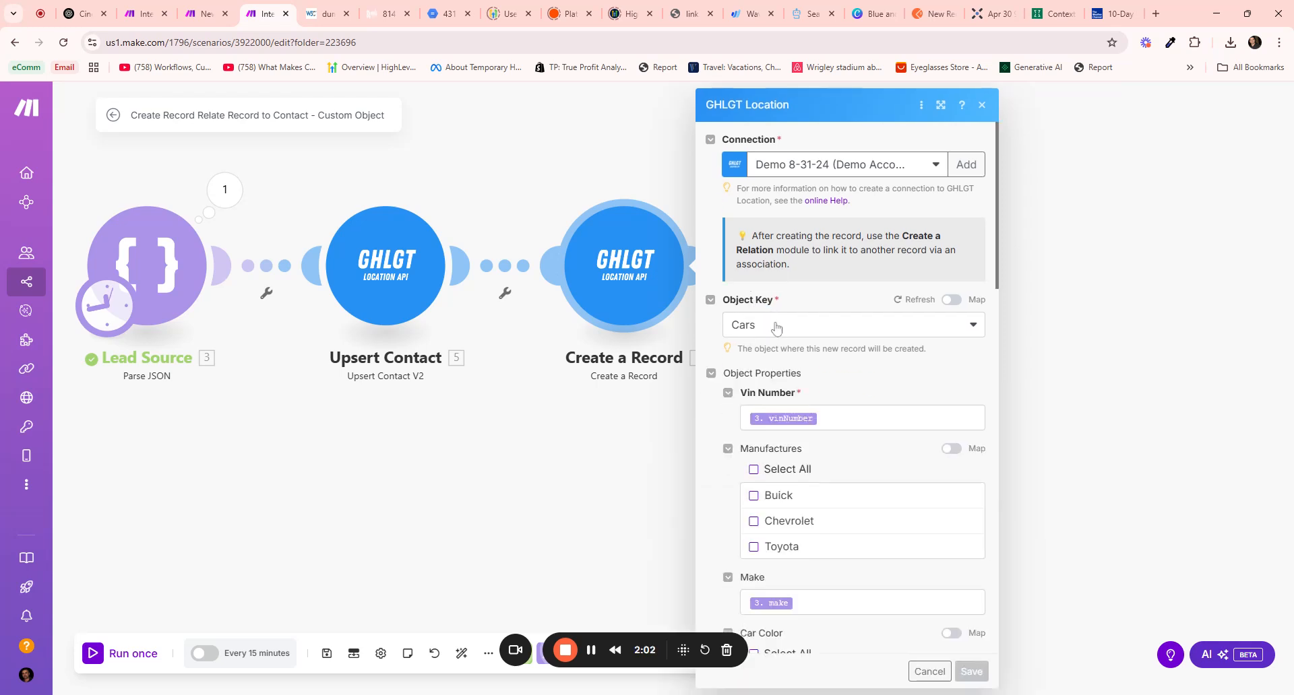
{"action": "scroll", "coordinate": [778, 340], "scroll_direction": "down", "scroll_amount": 1}
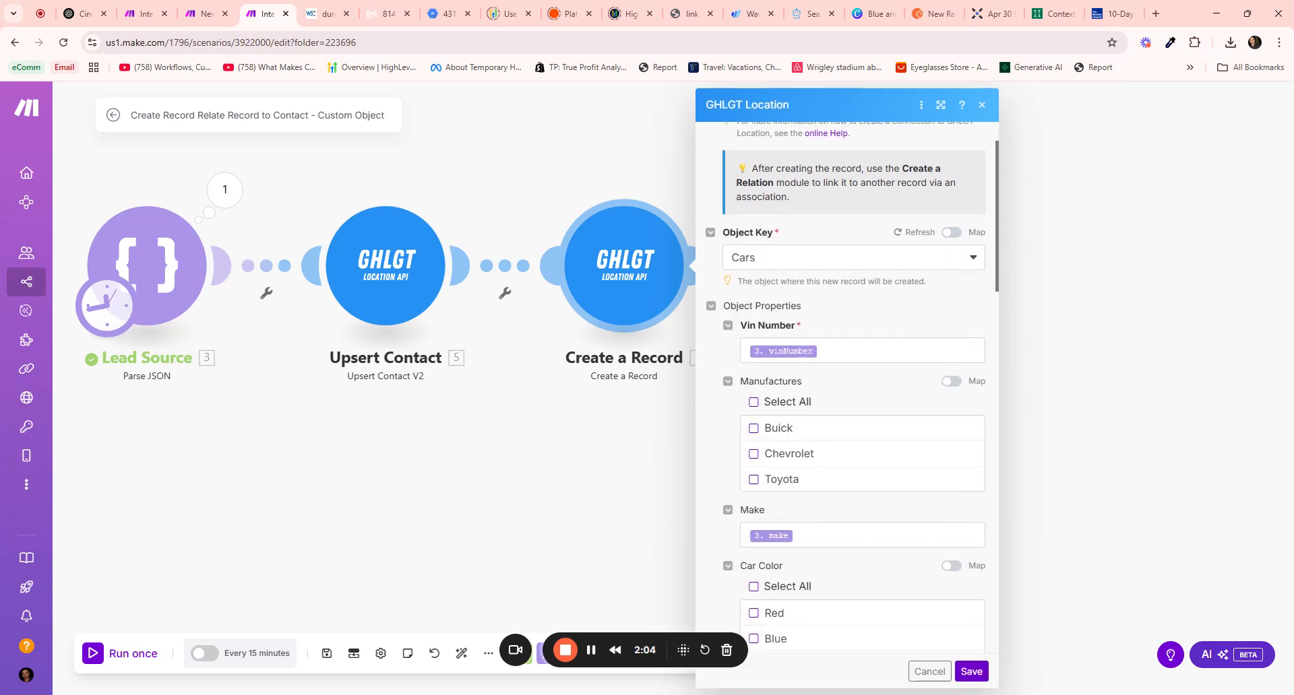
{"action": "scroll", "coordinate": [788, 374], "scroll_direction": "down", "scroll_amount": 2}
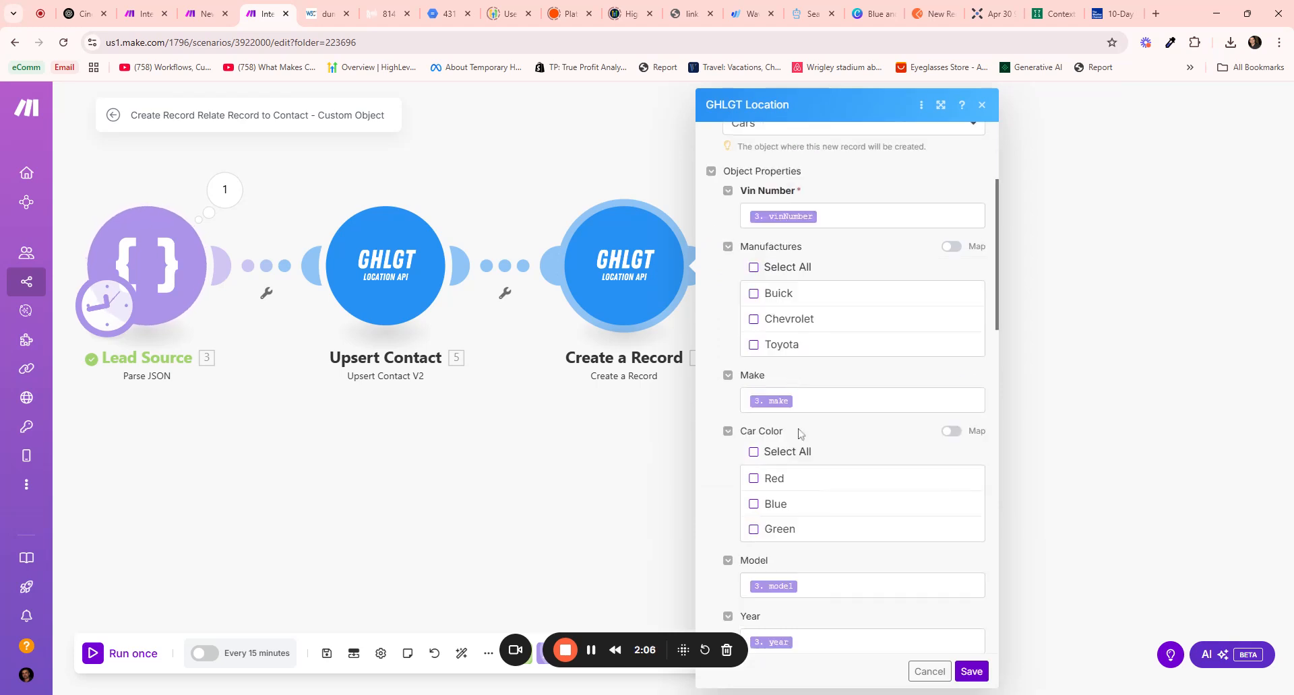
{"action": "scroll", "coordinate": [763, 360], "scroll_direction": "down", "scroll_amount": 10}
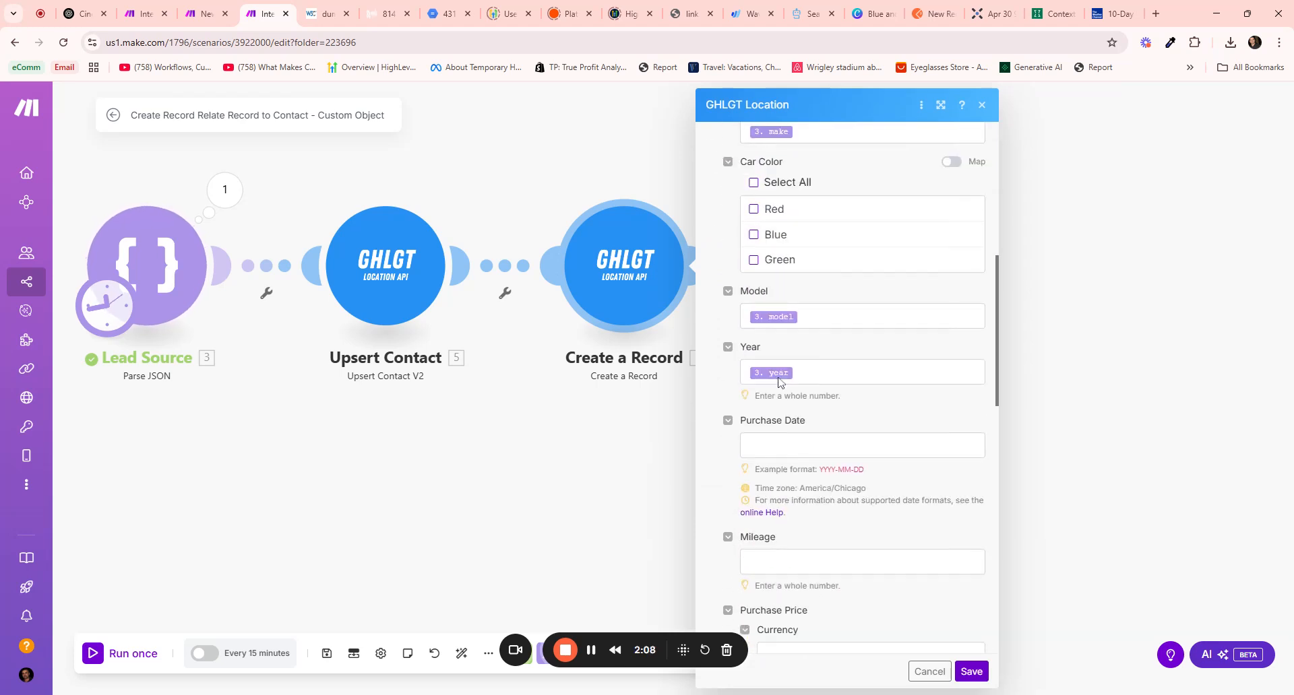
{"action": "scroll", "coordinate": [794, 375], "scroll_direction": "down", "scroll_amount": 4}
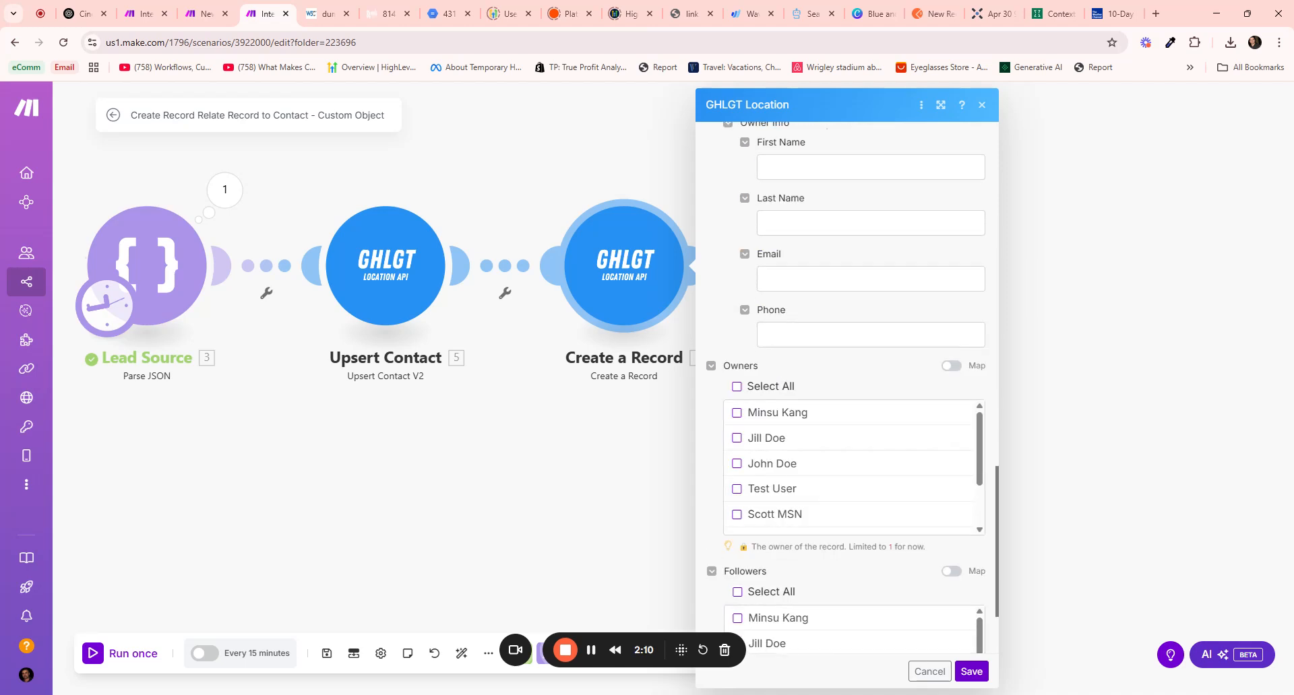
{"action": "scroll", "coordinate": [793, 375], "scroll_direction": "up", "scroll_amount": 8}
{"action": "scroll", "coordinate": [793, 376], "scroll_direction": "up", "scroll_amount": 7}
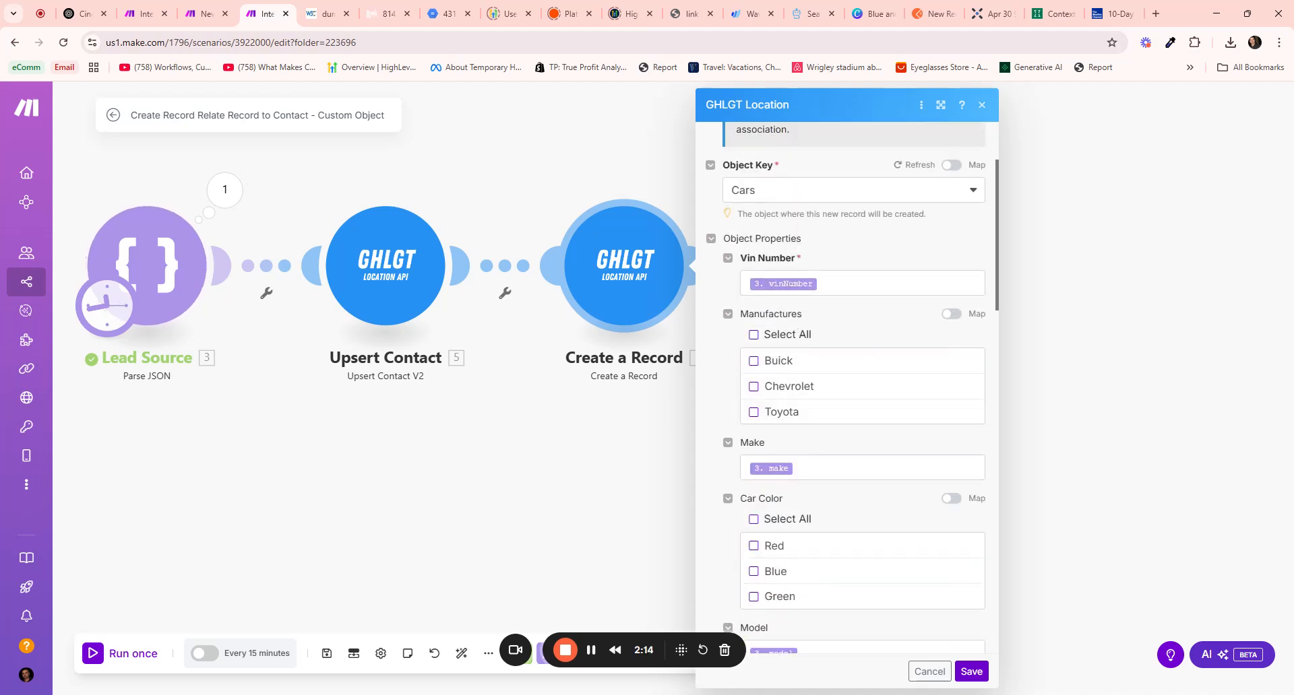
{"action": "scroll", "coordinate": [805, 409], "scroll_direction": "down", "scroll_amount": 7}
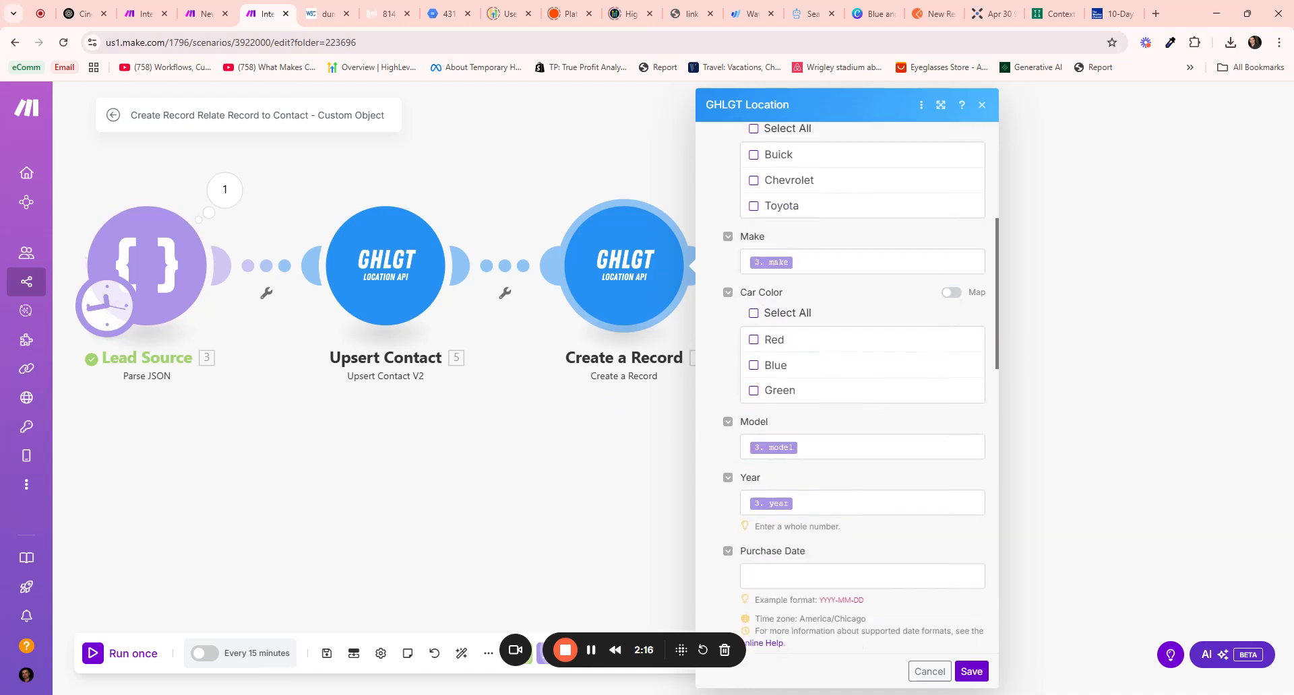
{"action": "left_click", "coordinate": [972, 672]}
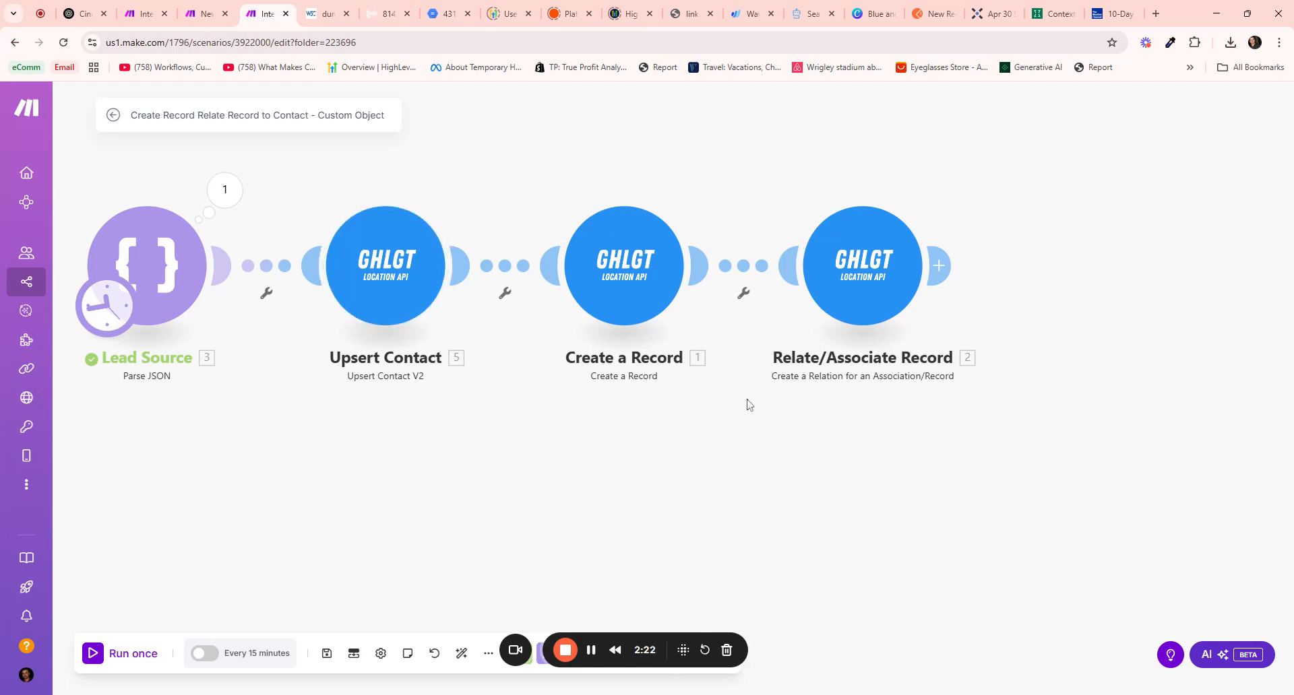
Replace the fixed First Record ID with the mapped Upsert Contact ID
{"action": "scroll", "coordinate": [747, 402], "scroll_direction": "down", "scroll_amount": 1}
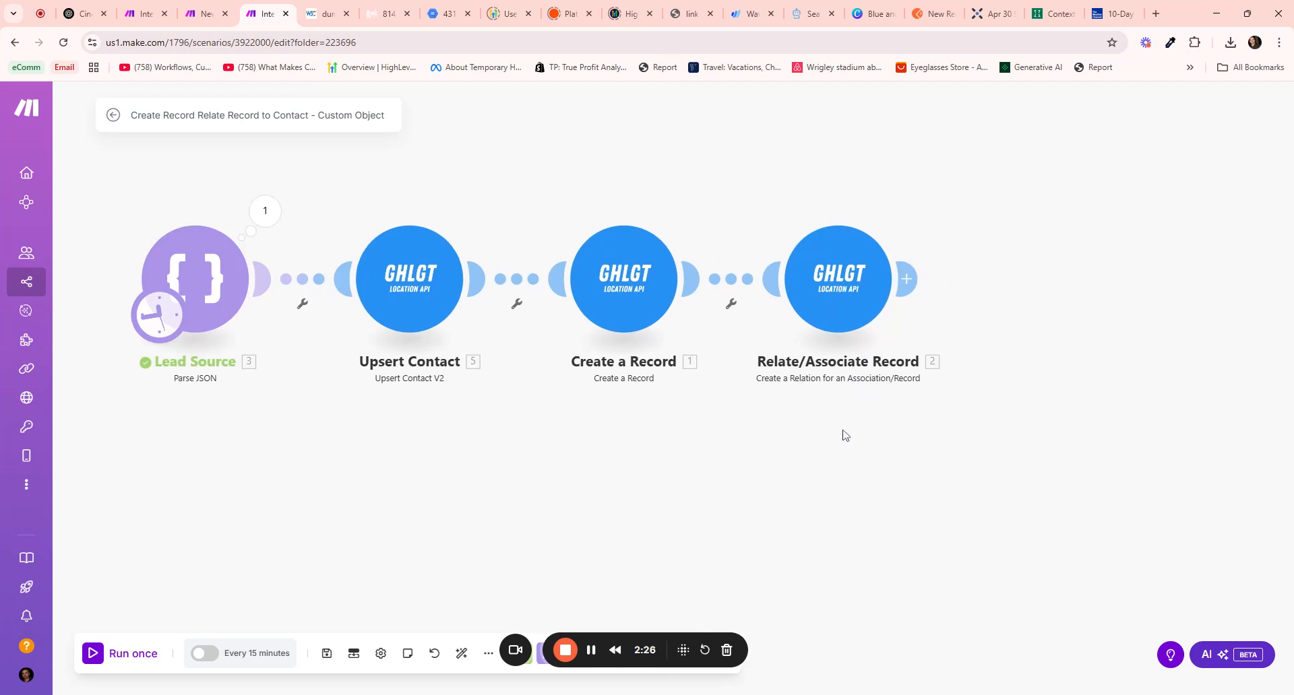
{"action": "left_click", "coordinate": [835, 322]}
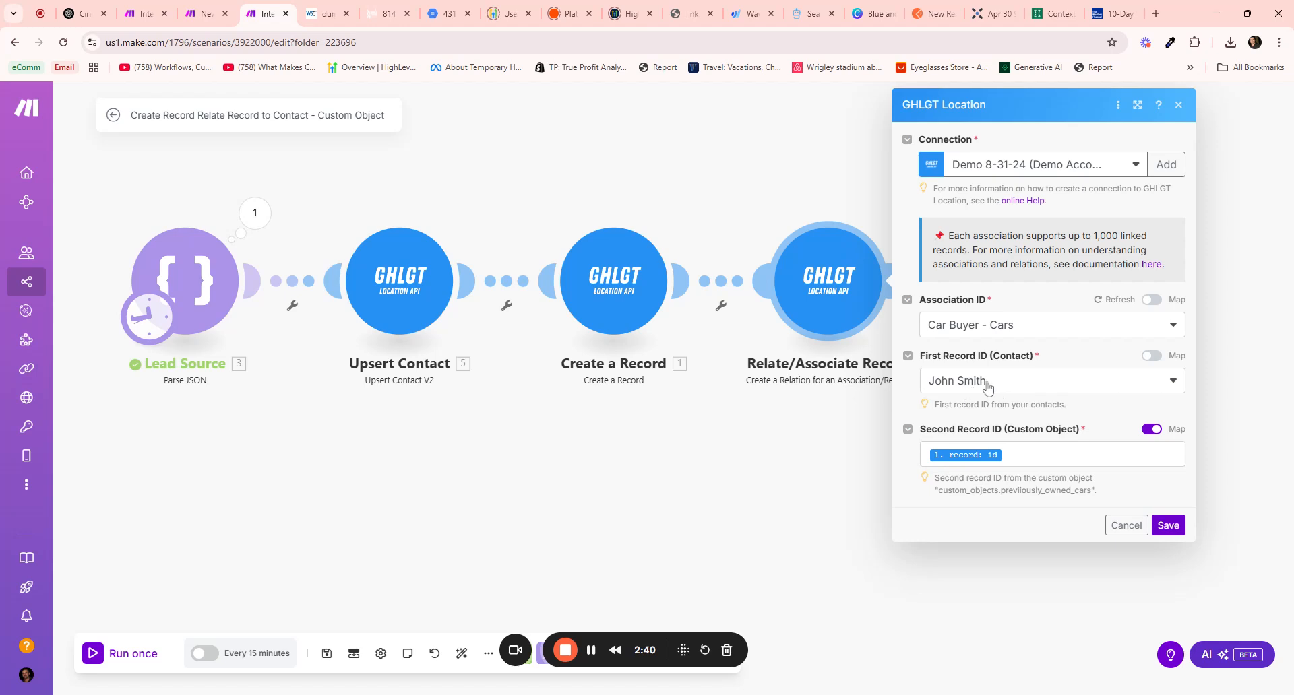
{"action": "left_click", "coordinate": [1151, 357]}
{"action": "left_click_drag", "start_coordinate": [1075, 382], "coordinate": [914, 396]}
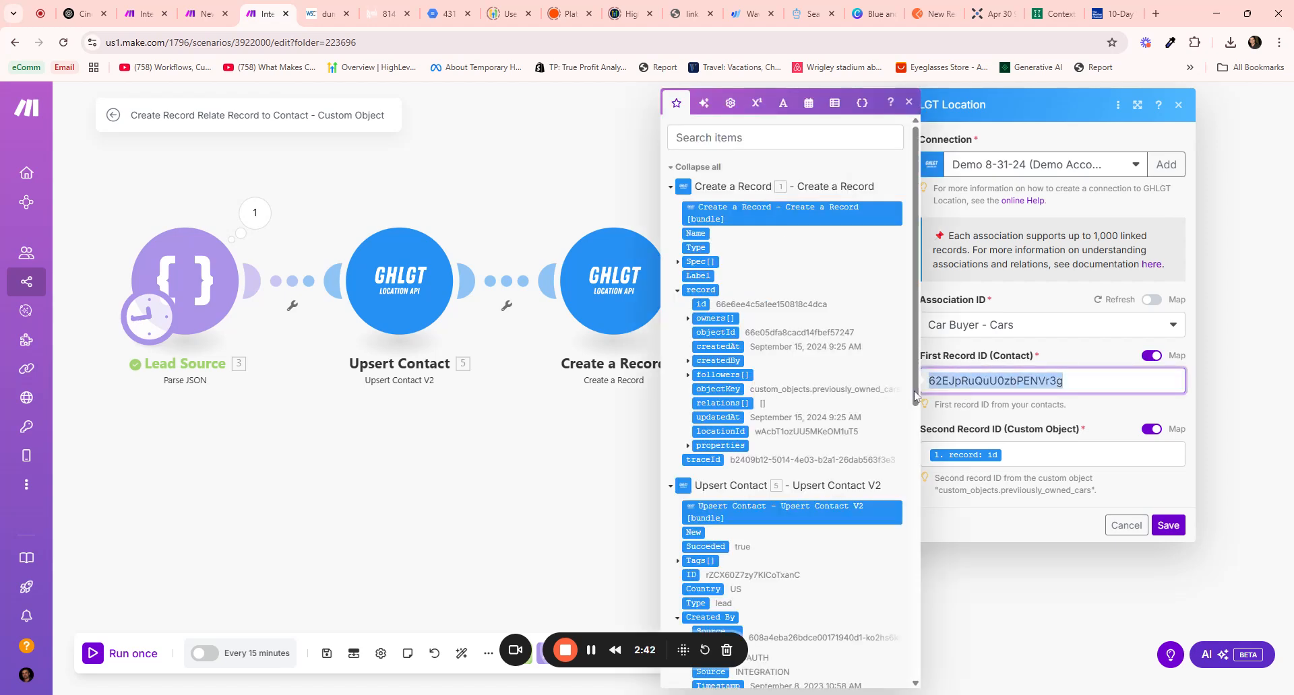
{"action": "key", "text": "BackSpace"}
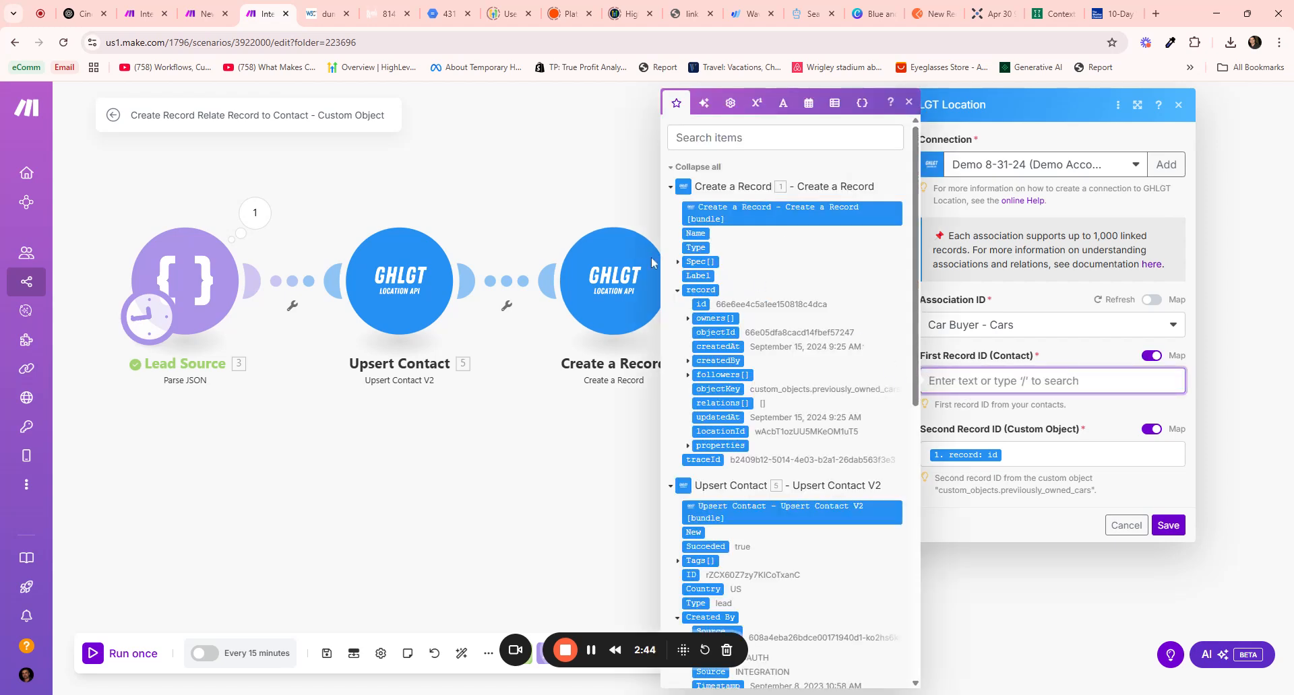
{"action": "scroll", "coordinate": [708, 323], "scroll_direction": "down", "scroll_amount": 3}
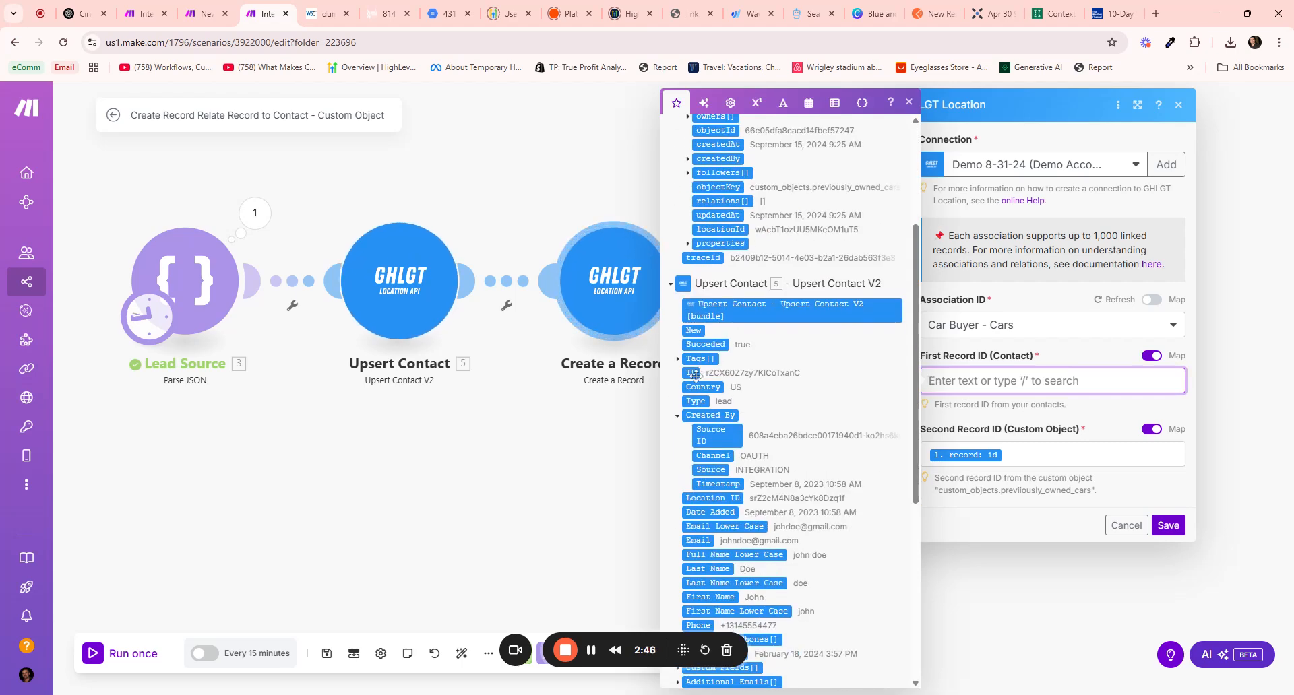
{"action": "left_click", "coordinate": [690, 373]}
{"action": "left_click", "coordinate": [1047, 347]}
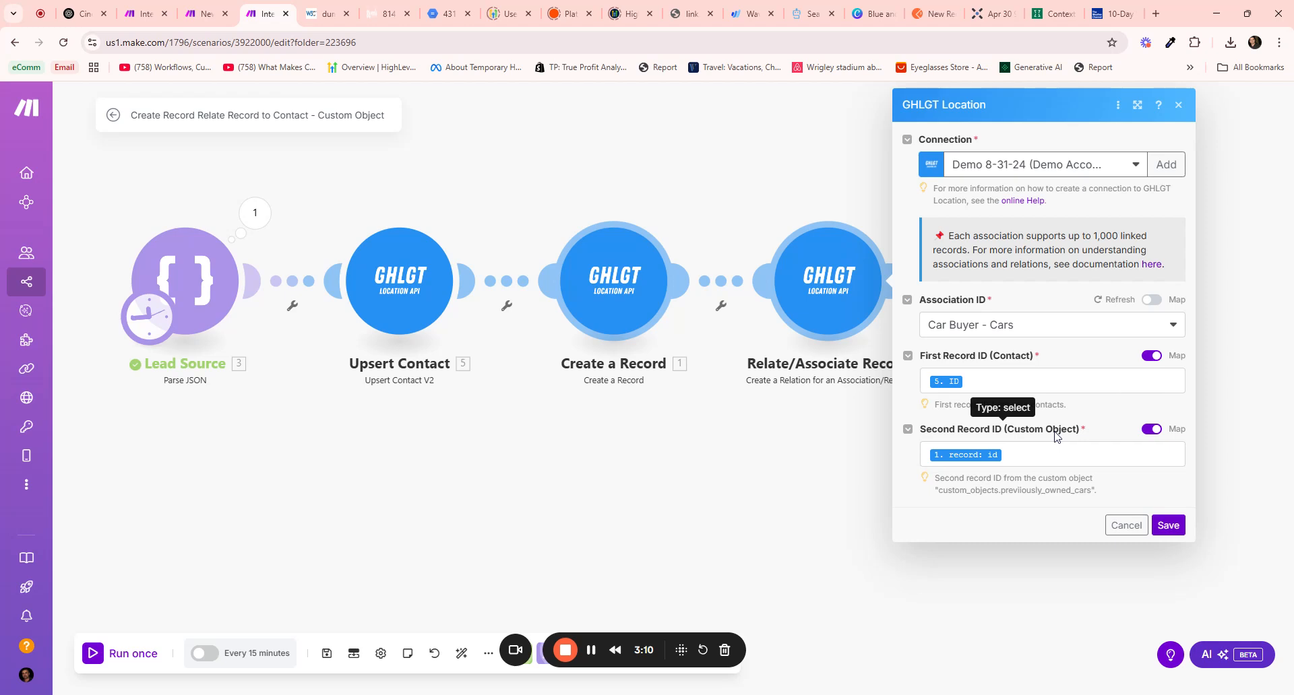
Check the custom object key in the hint, then save the module and the scenario
{"action": "mouse_move", "coordinate": [966, 491]}
{"action": "left_mouse_down"}
{"action": "mouse_move", "coordinate": [1045, 491]}
{"action": "mouse_move", "coordinate": [954, 478]}
{"action": "left_mouse_up"}
{"action": "left_click", "coordinate": [1083, 491]}
{"action": "left_click", "coordinate": [954, 479]}
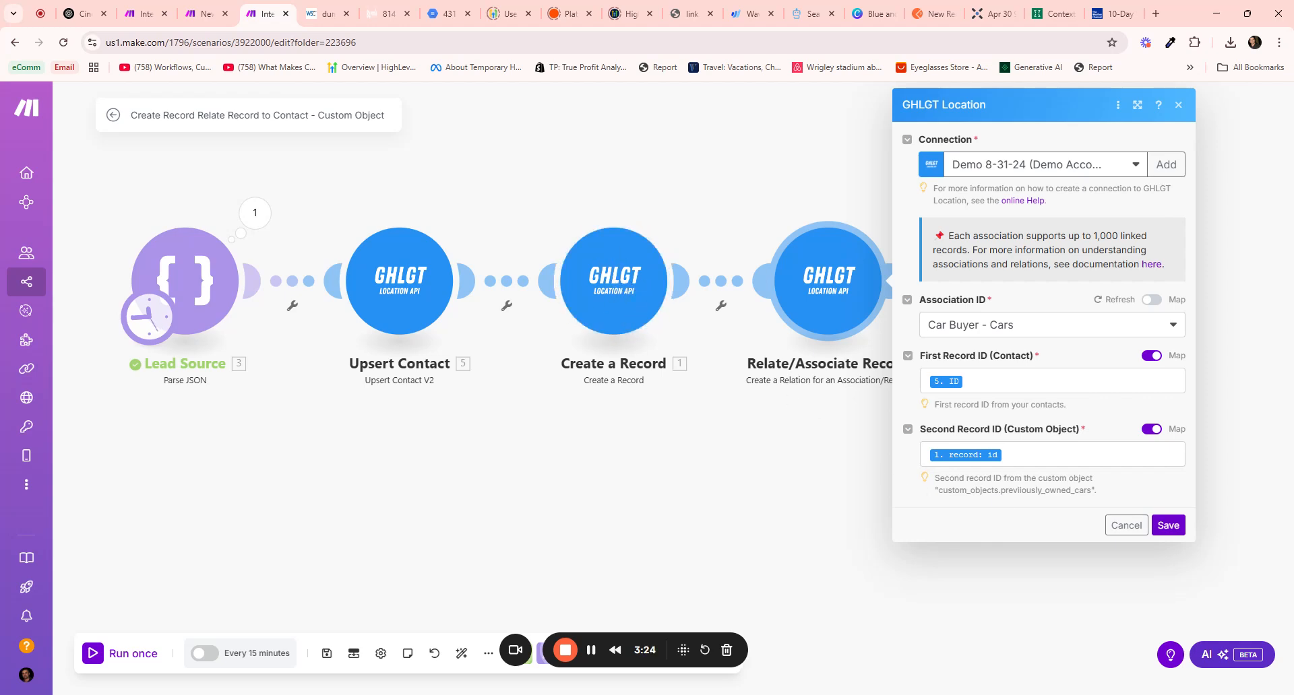
{"action": "mouse_move", "coordinate": [960, 490]}
{"action": "left_mouse_down"}
{"action": "mouse_move", "coordinate": [1065, 490]}
{"action": "mouse_move", "coordinate": [975, 490]}
{"action": "left_mouse_up"}
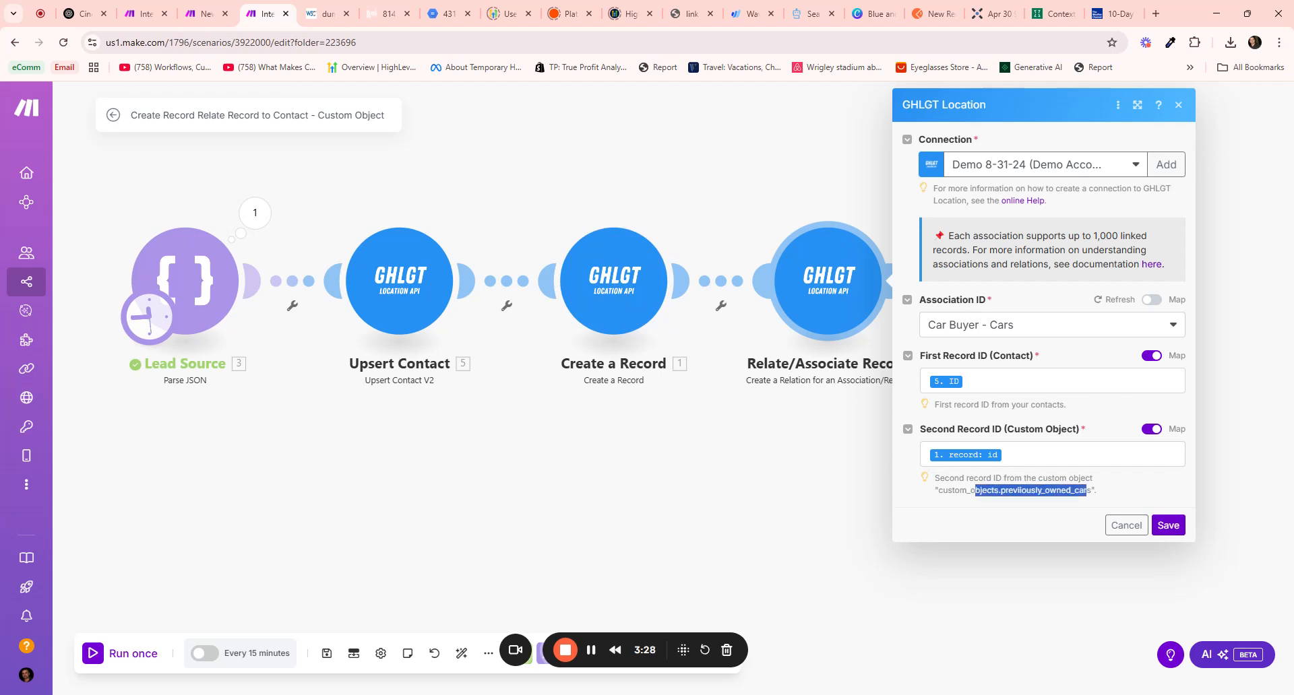
{"action": "left_click_drag", "start_coordinate": [1094, 490], "coordinate": [937, 490]}
{"action": "left_click", "coordinate": [1037, 431]}
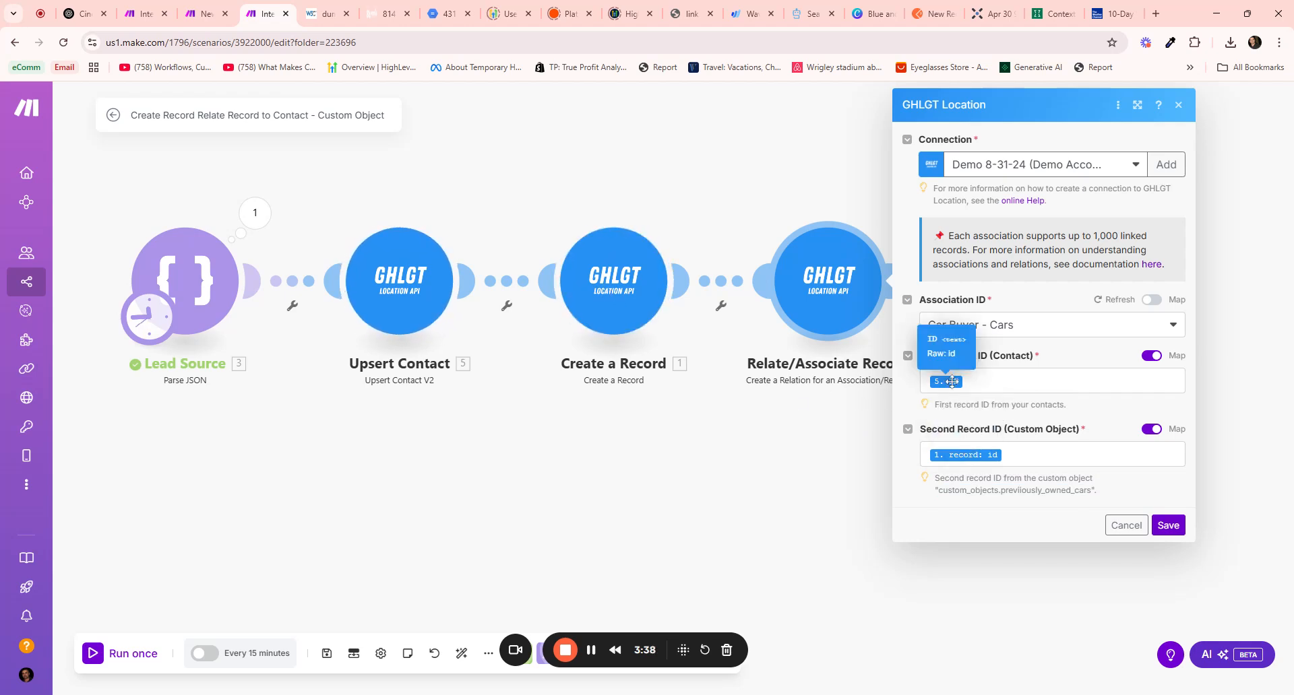
{"action": "left_click", "coordinate": [1167, 524]}
{"action": "left_click", "coordinate": [335, 660]}
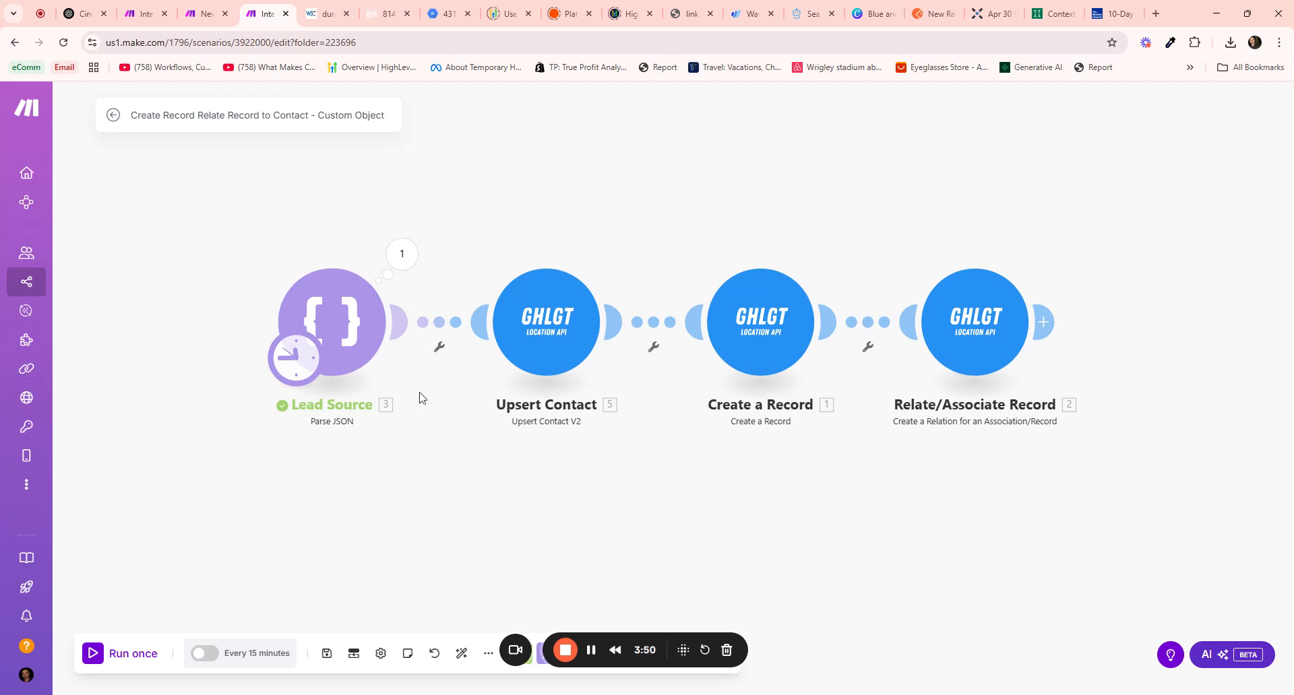
Run the scenario once and inspect the Upsert Contact and Create a Record outputs
{"action": "left_click", "coordinate": [134, 654]}
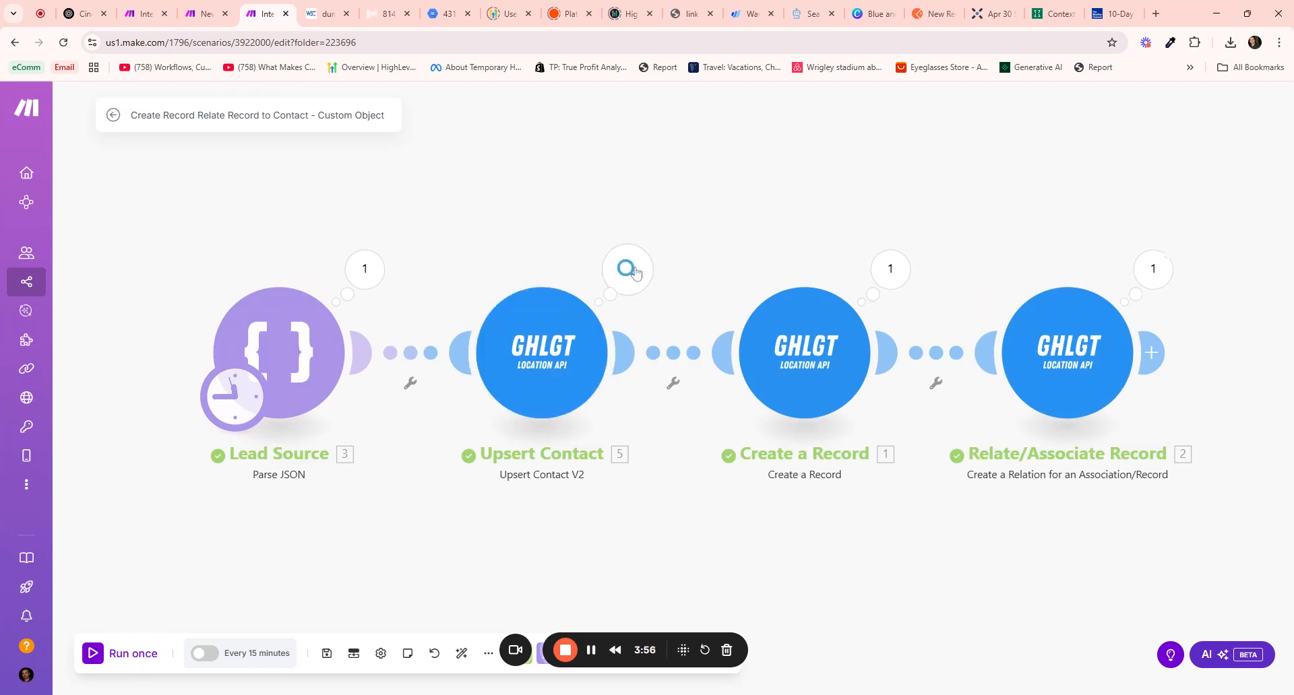
{"action": "left_click", "coordinate": [625, 268]}
{"action": "left_click", "coordinate": [903, 269]}
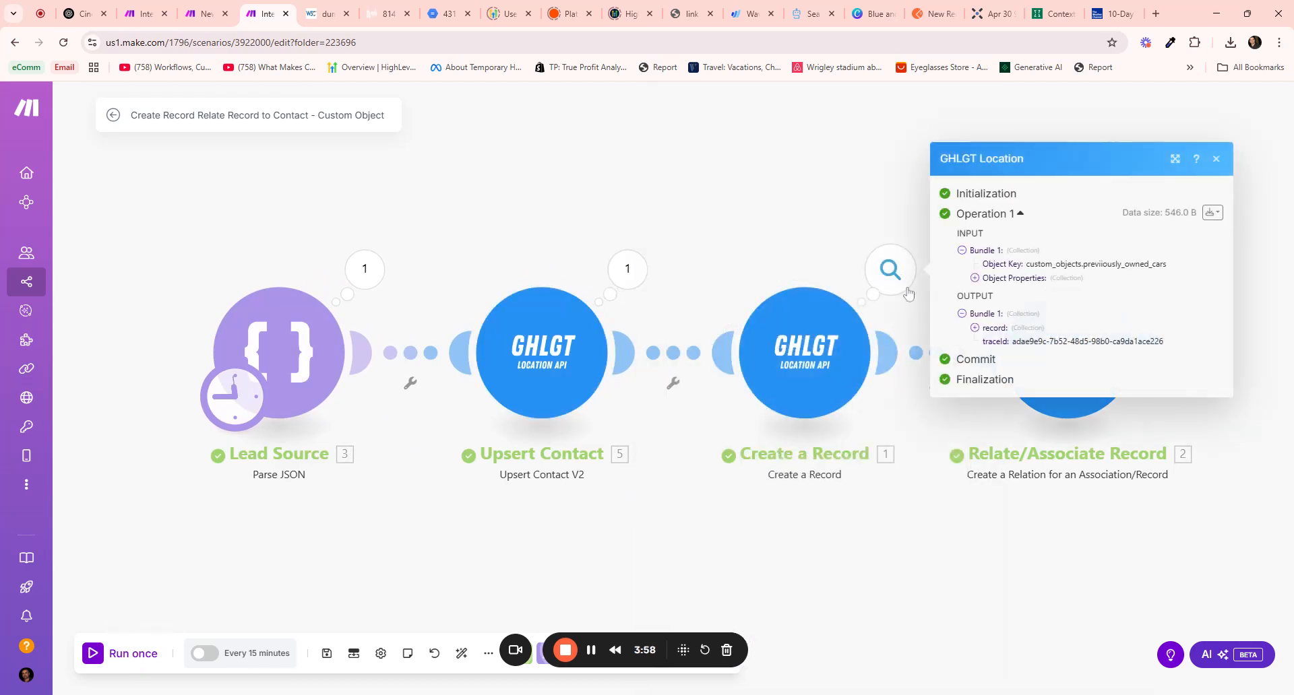
{"action": "left_click", "coordinate": [980, 333]}
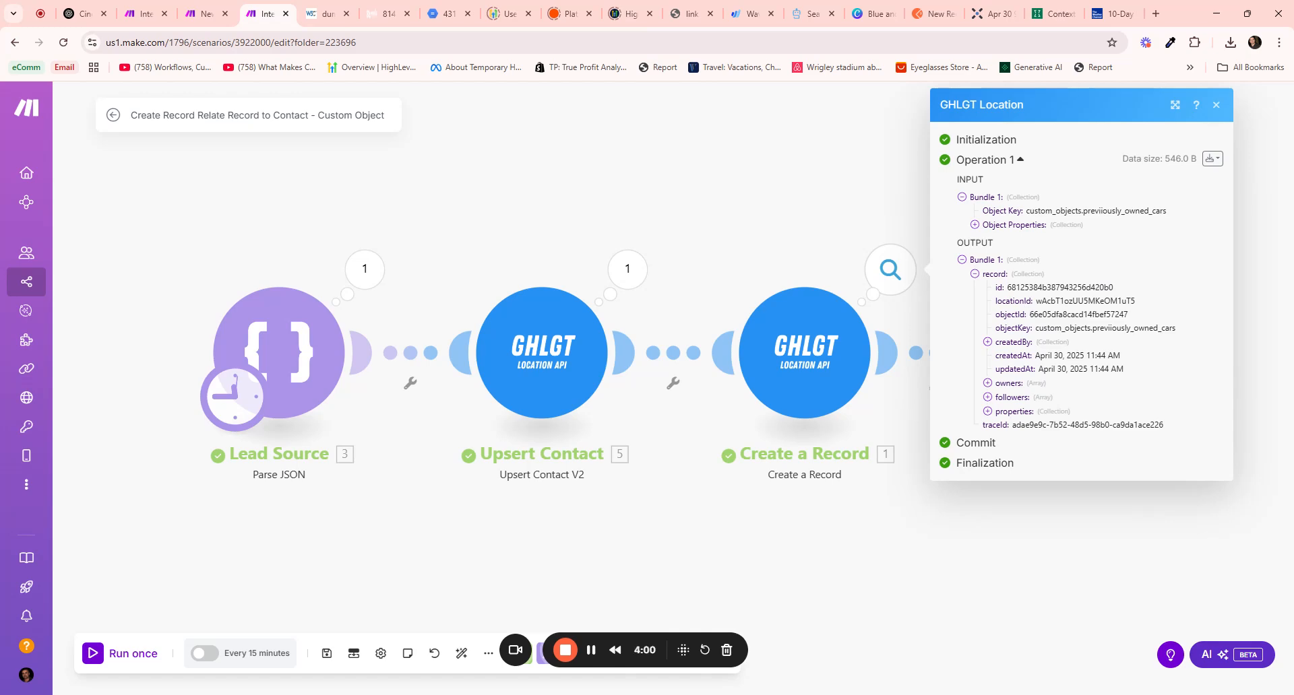
Review the created record's values and the Relate/Associate Record output
{"action": "left_click_drag", "start_coordinate": [1035, 301], "coordinate": [1072, 425]}
{"action": "left_click", "coordinate": [1048, 496]}
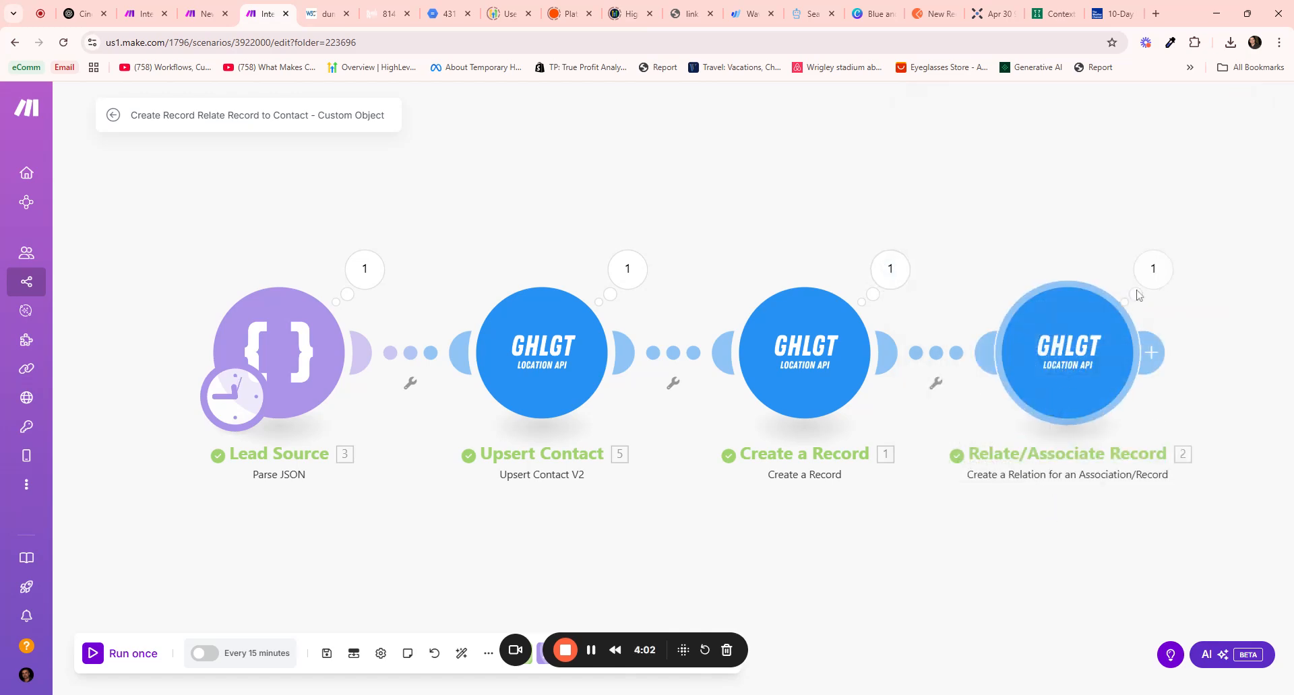
{"action": "left_click", "coordinate": [1152, 269]}
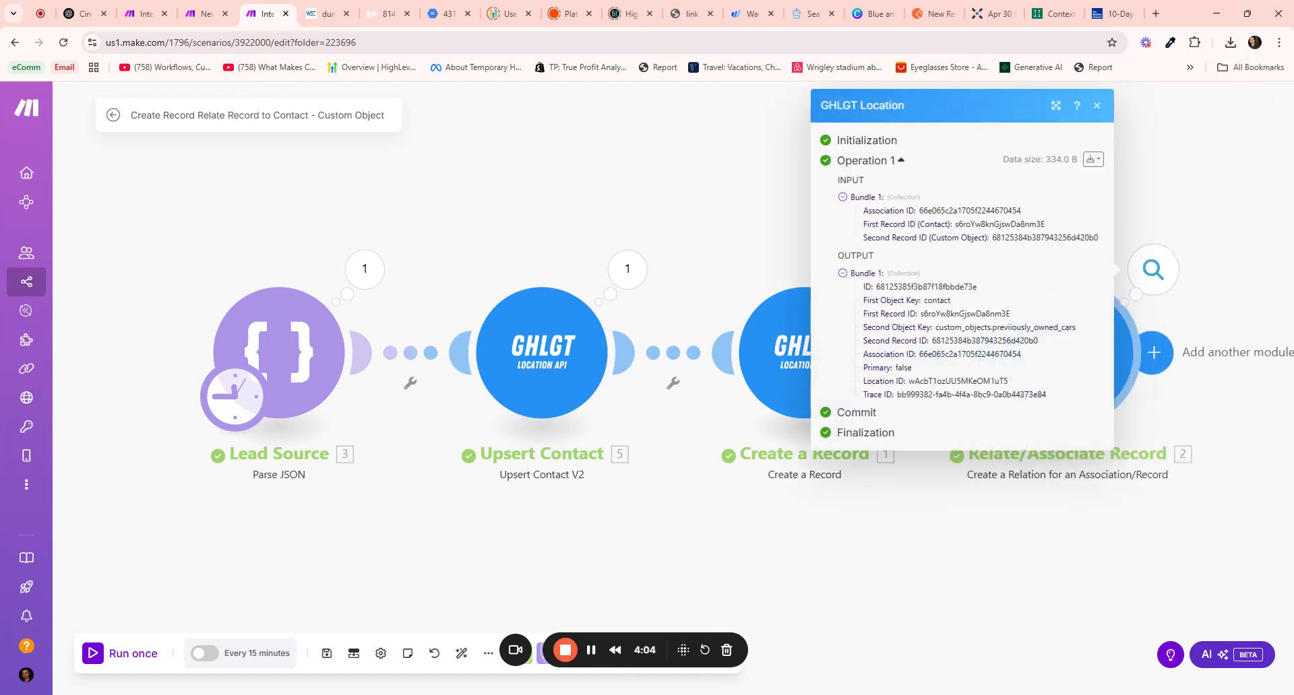
{"action": "left_click", "coordinate": [708, 432]}
{"action": "left_click", "coordinate": [389, 14]}
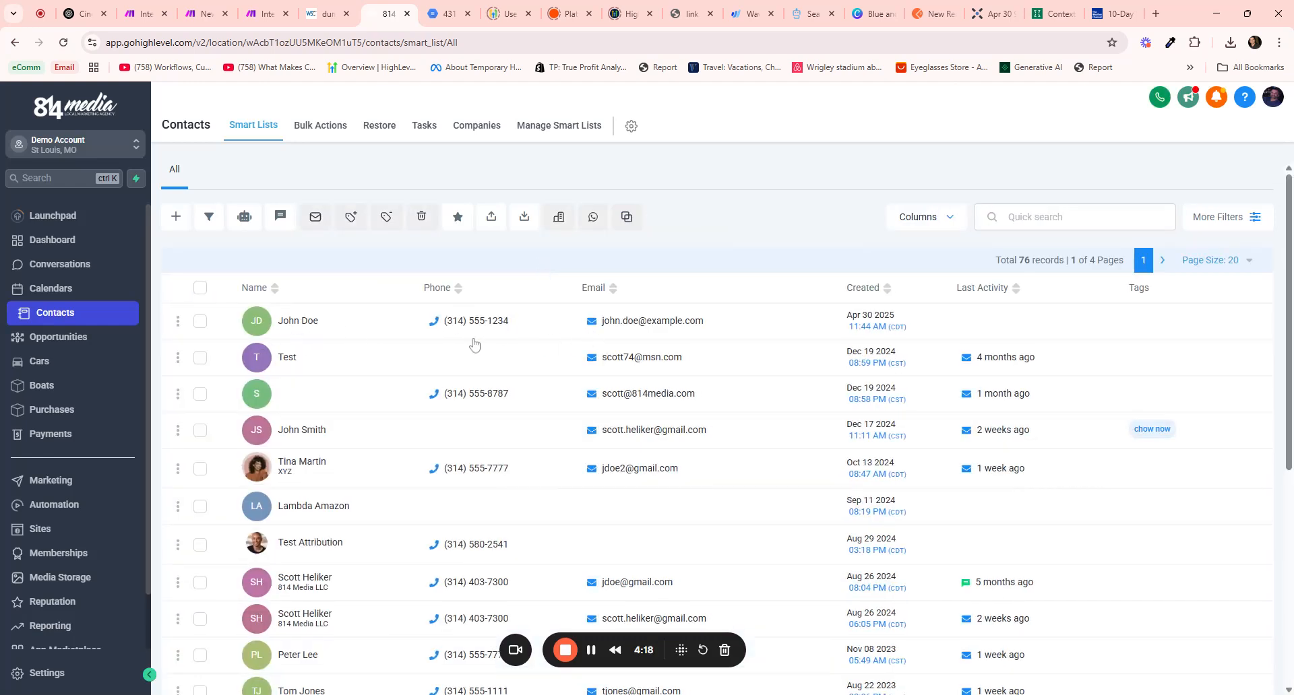
{"action": "left_click", "coordinate": [286, 327]}
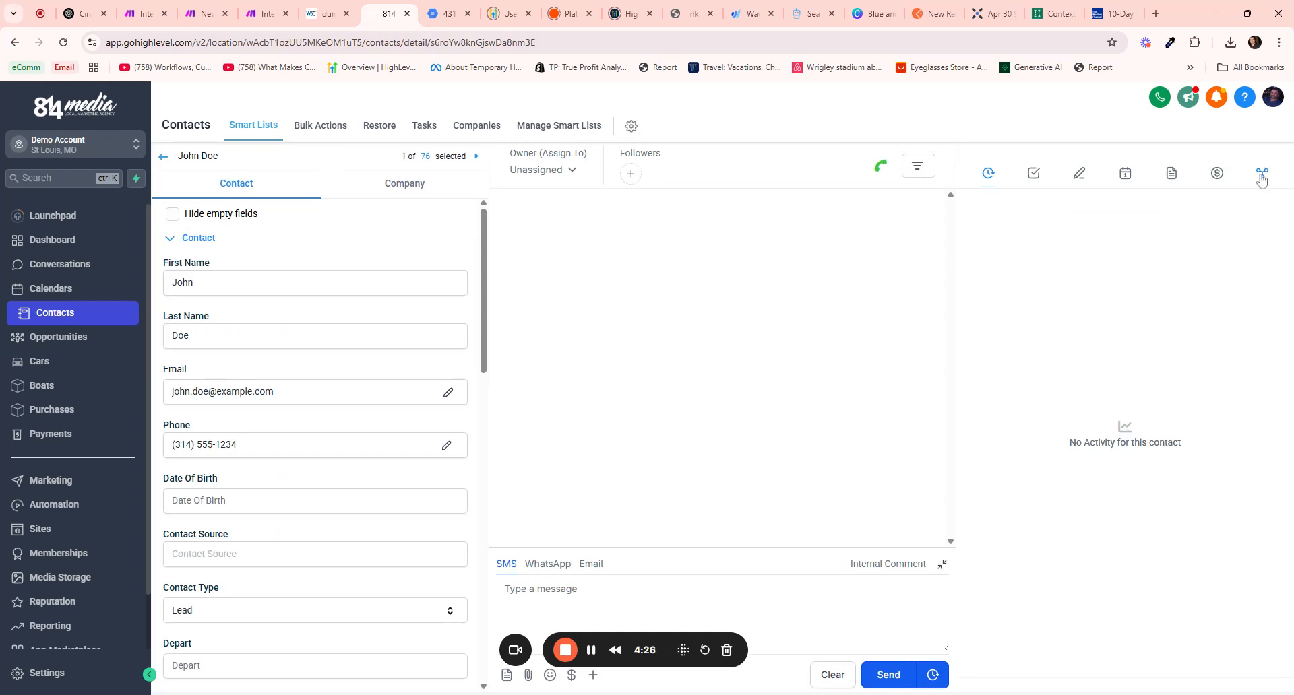
{"action": "left_click", "coordinate": [1261, 175]}
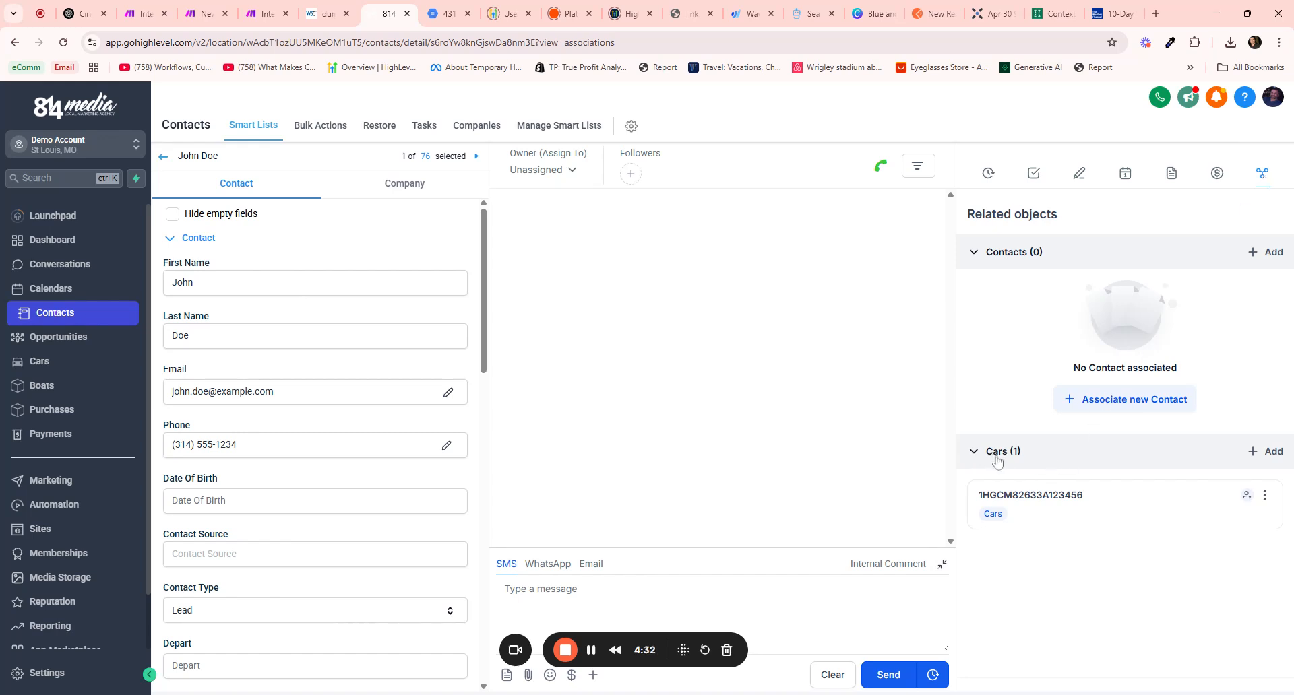
Review the associated 2022 Toyota Camry record 1HGCM82633A123456, then close its details drawer
{"action": "left_click", "coordinate": [1036, 504]}
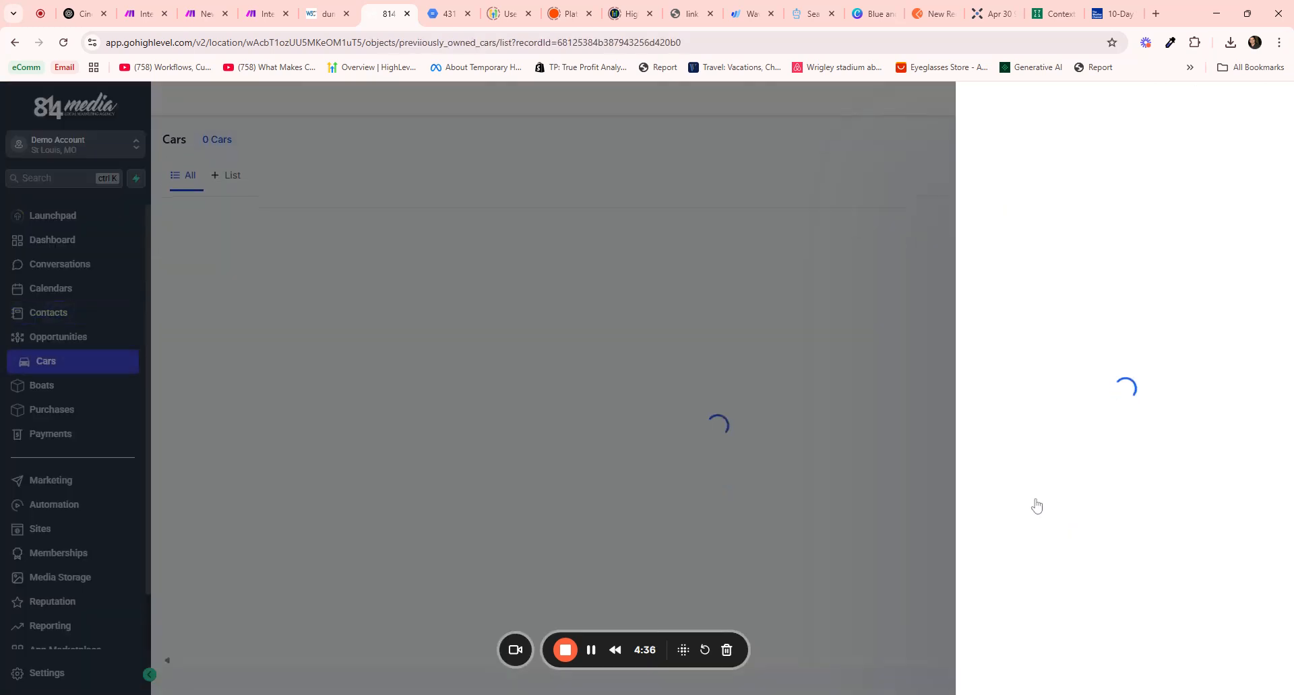
{"action": "scroll", "coordinate": [1004, 411], "scroll_direction": "down", "scroll_amount": 1}
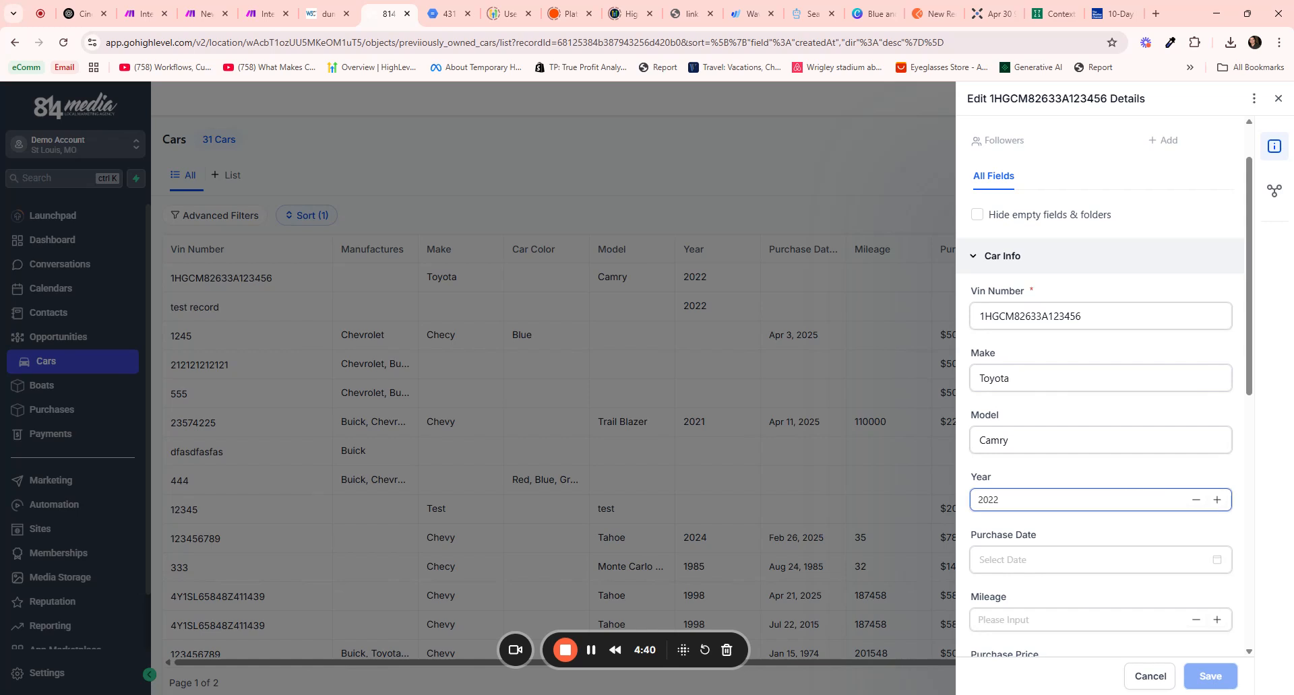
{"action": "scroll", "coordinate": [1055, 494], "scroll_direction": "down", "scroll_amount": 5}
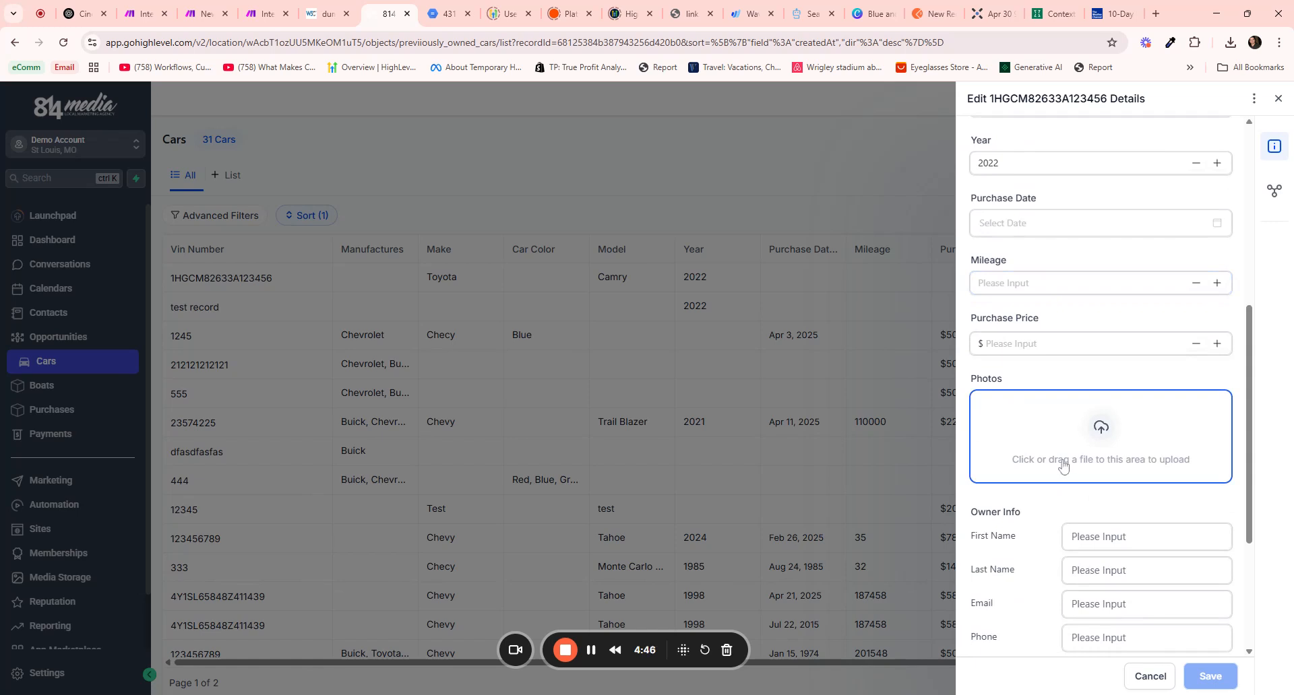
{"action": "scroll", "coordinate": [1064, 458], "scroll_direction": "up", "scroll_amount": 6}
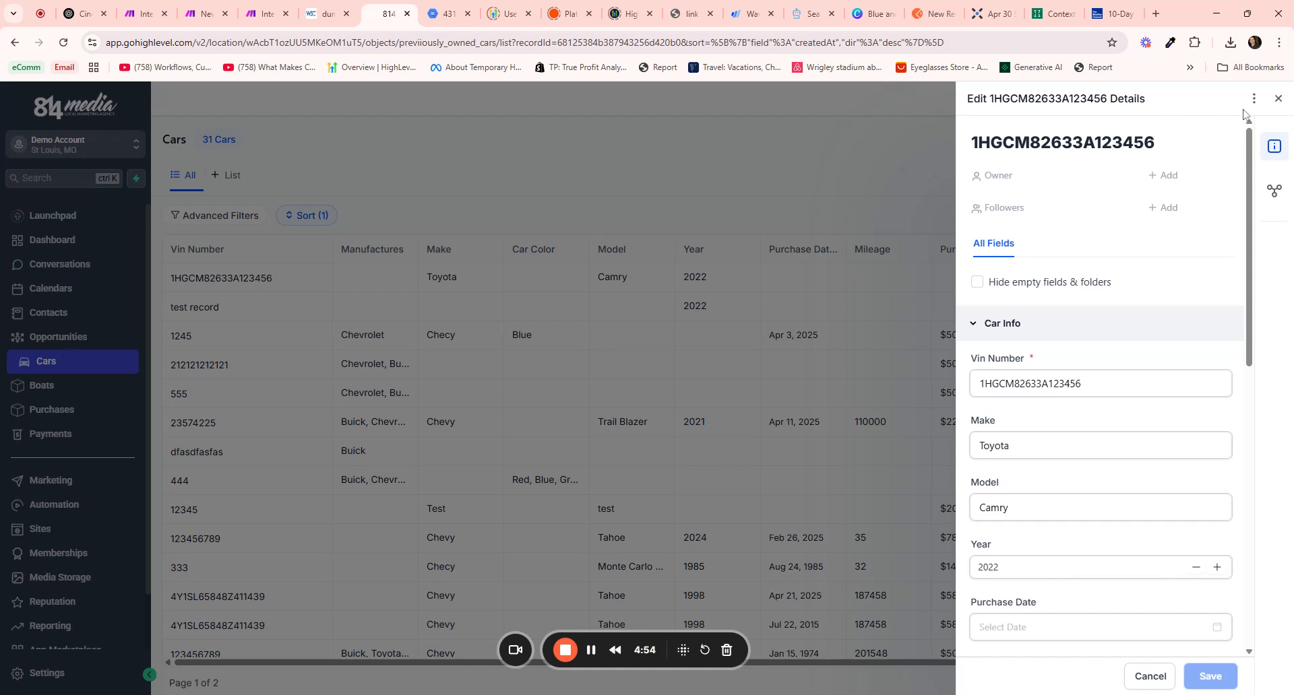
{"action": "left_click", "coordinate": [1277, 101]}
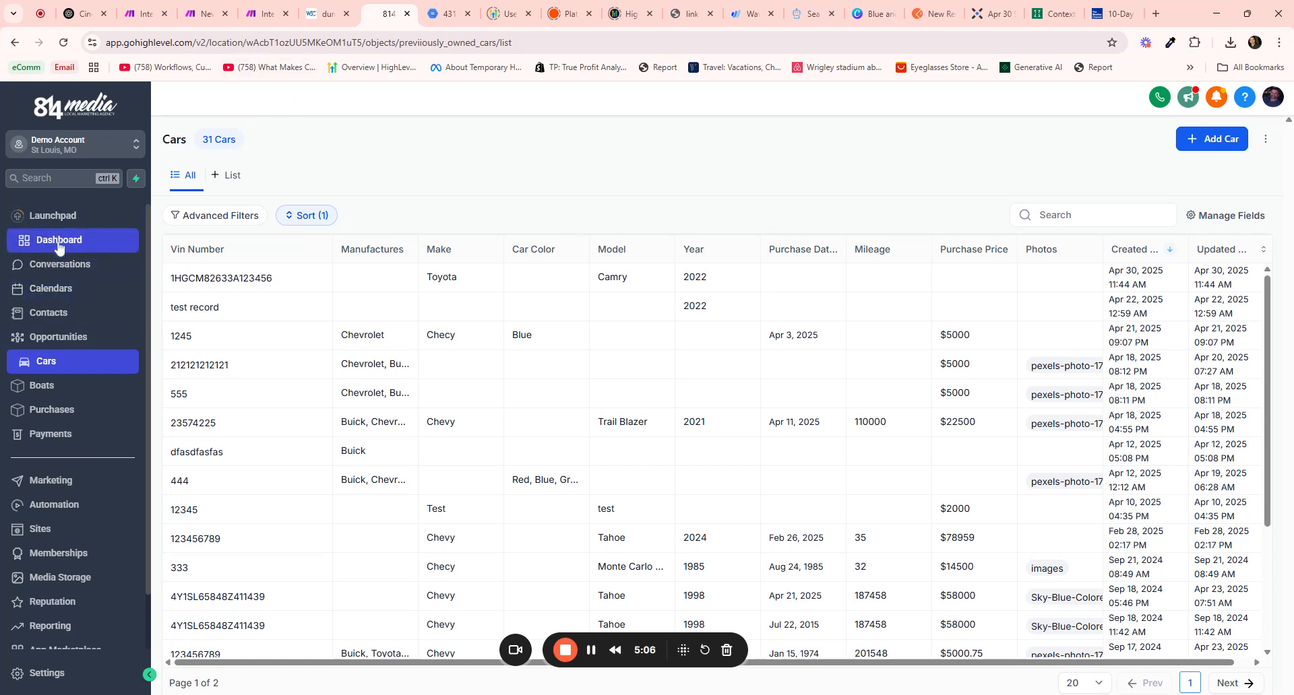
Reopen the new contact's associations to reconfirm its single linked car, then return to Make
{"action": "left_click", "coordinate": [50, 312]}
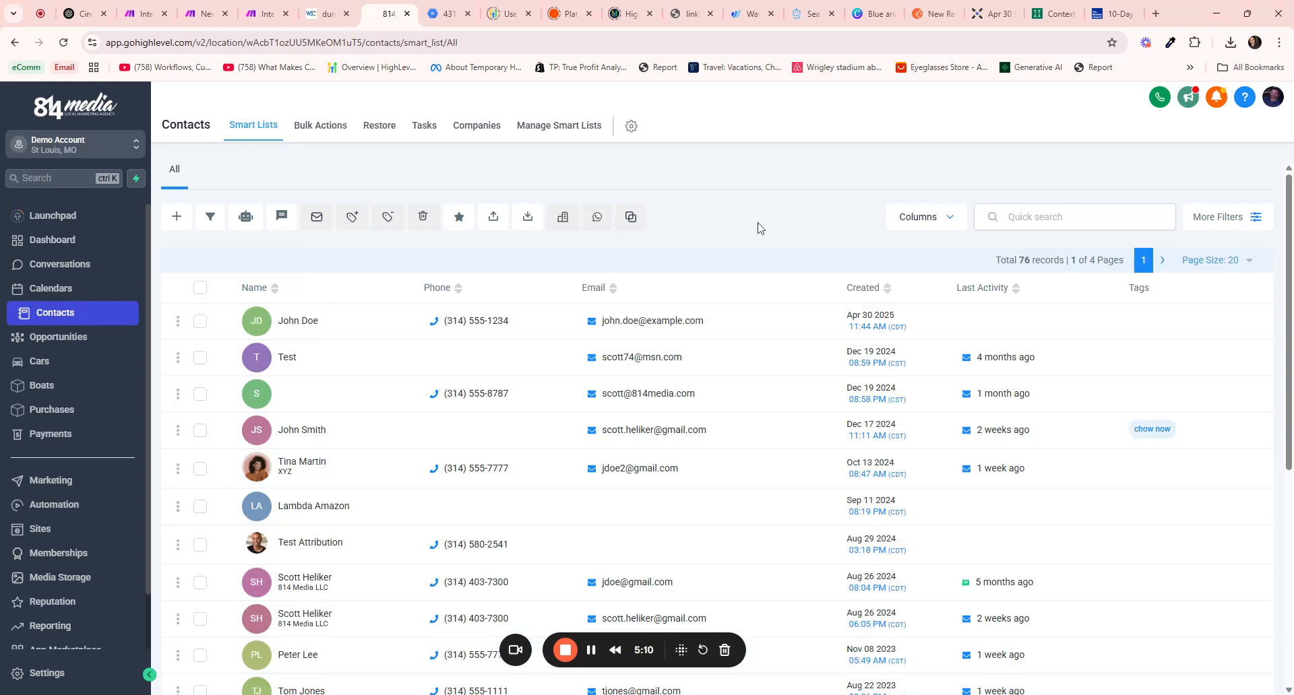
{"action": "left_click", "coordinate": [303, 321]}
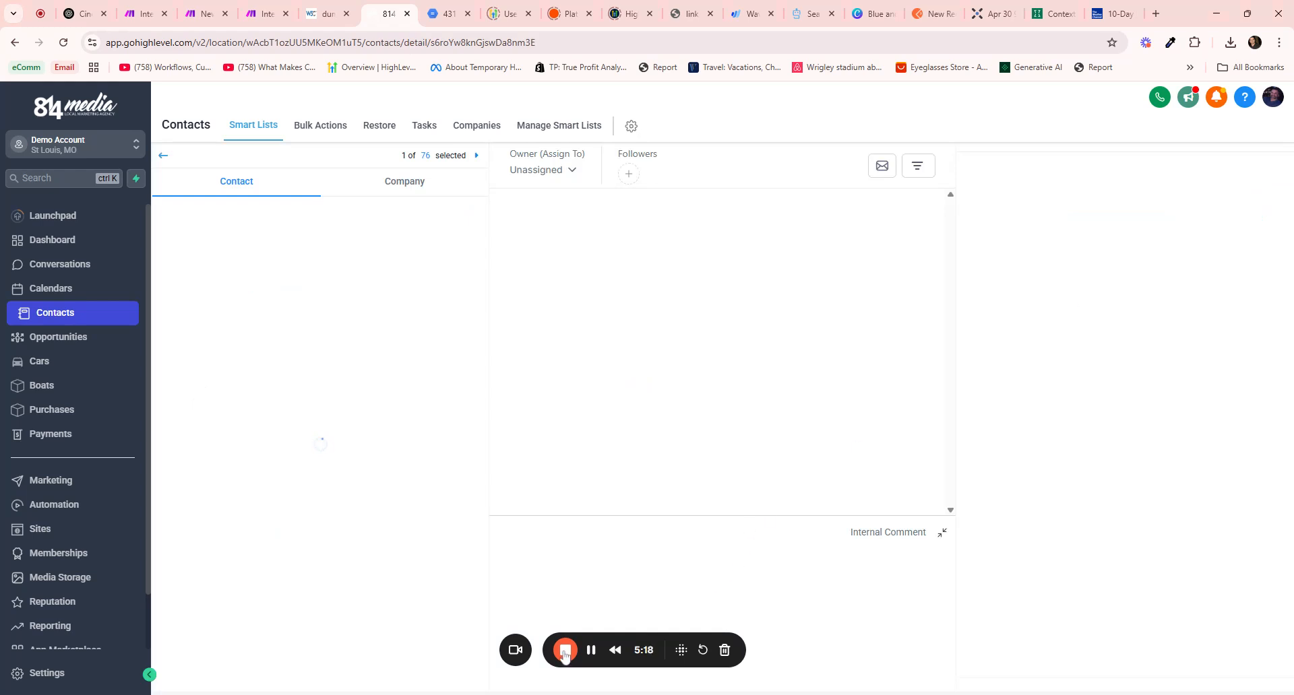
{"action": "left_click", "coordinate": [1262, 173]}
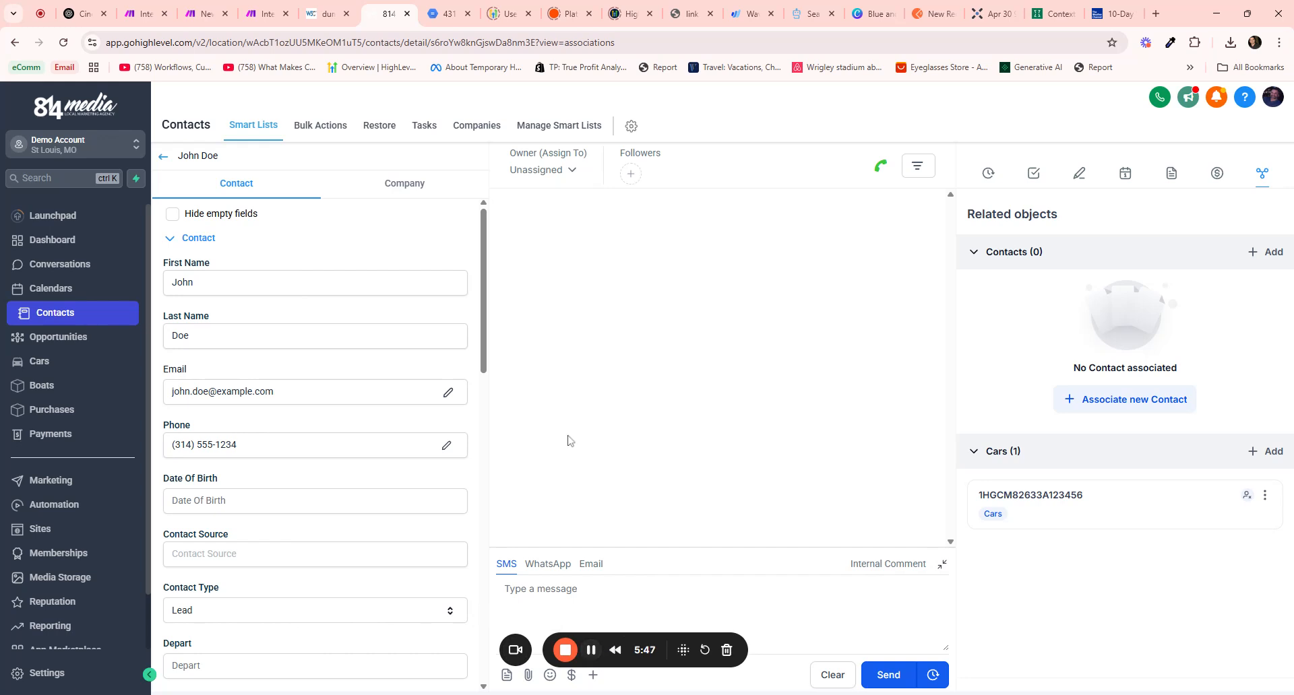
{"action": "left_click", "coordinate": [263, 15]}
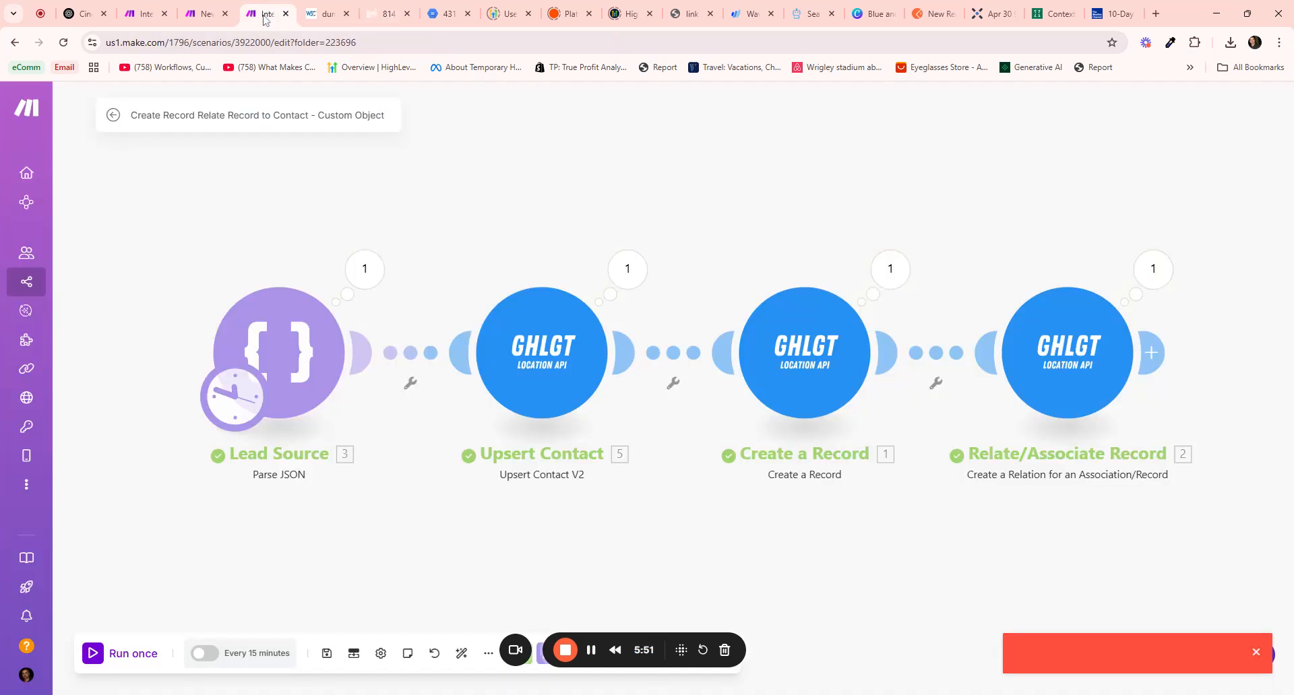